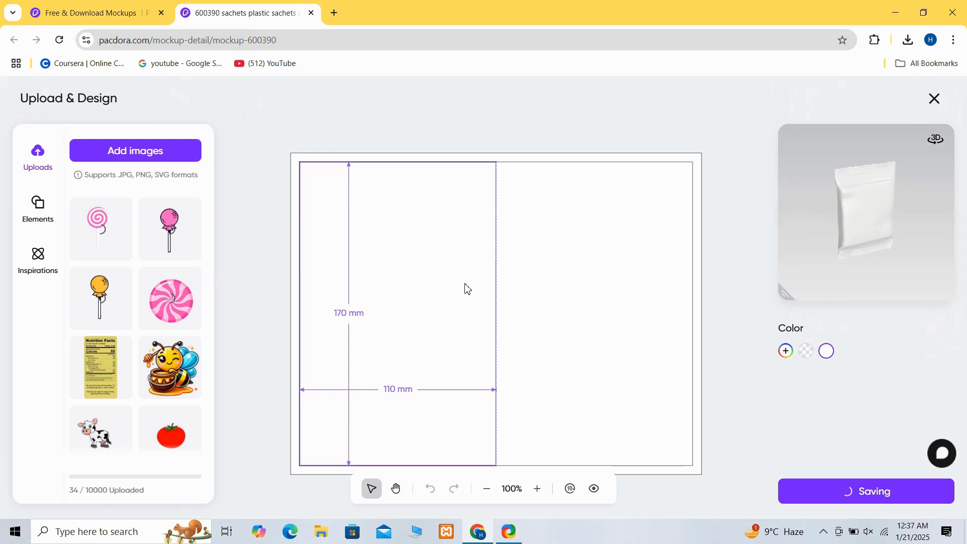
Set the front panel's face color to light pink #f69eff
click(464, 287)
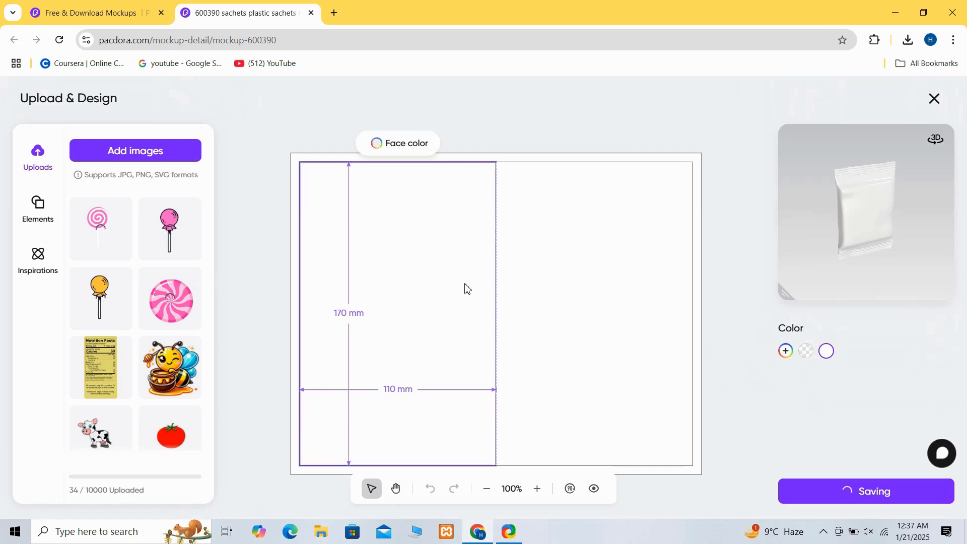
click(379, 143)
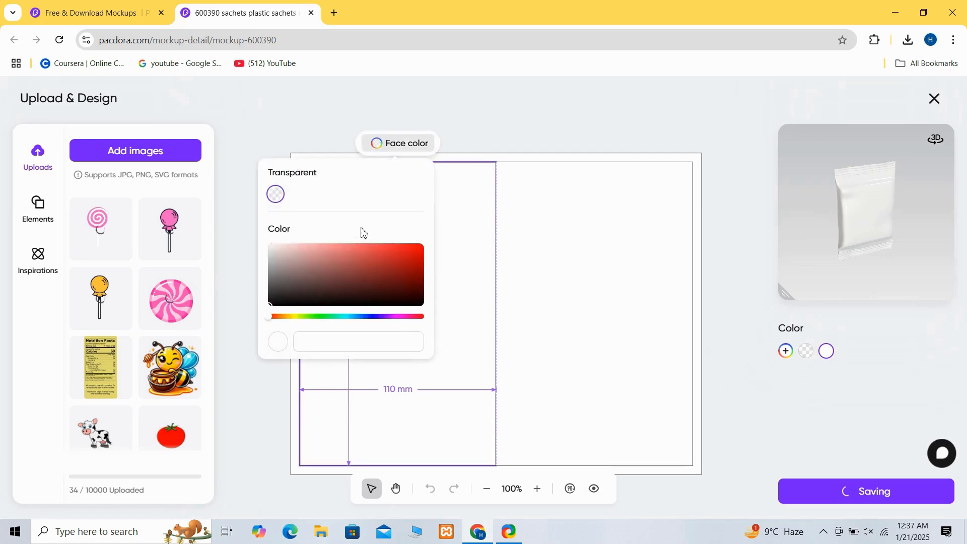
click(391, 317)
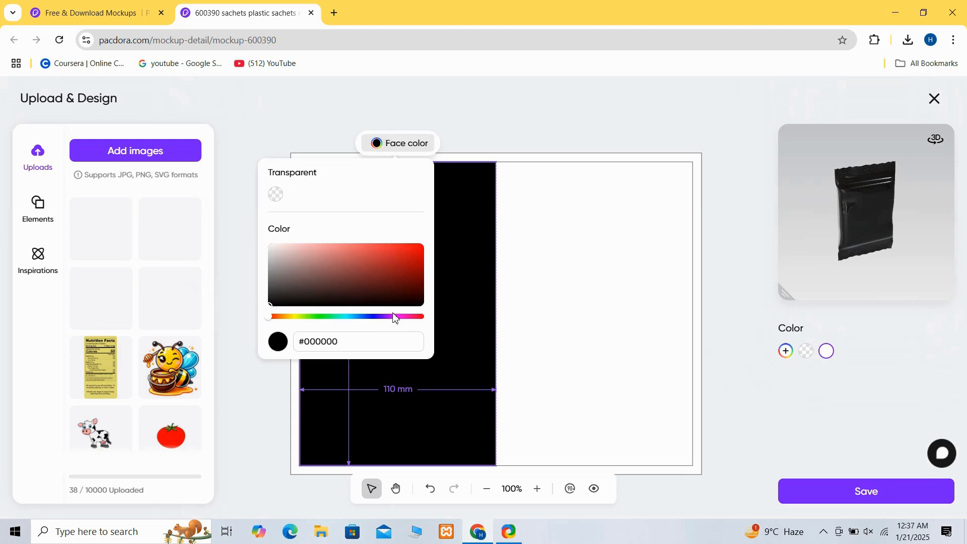
click(396, 317)
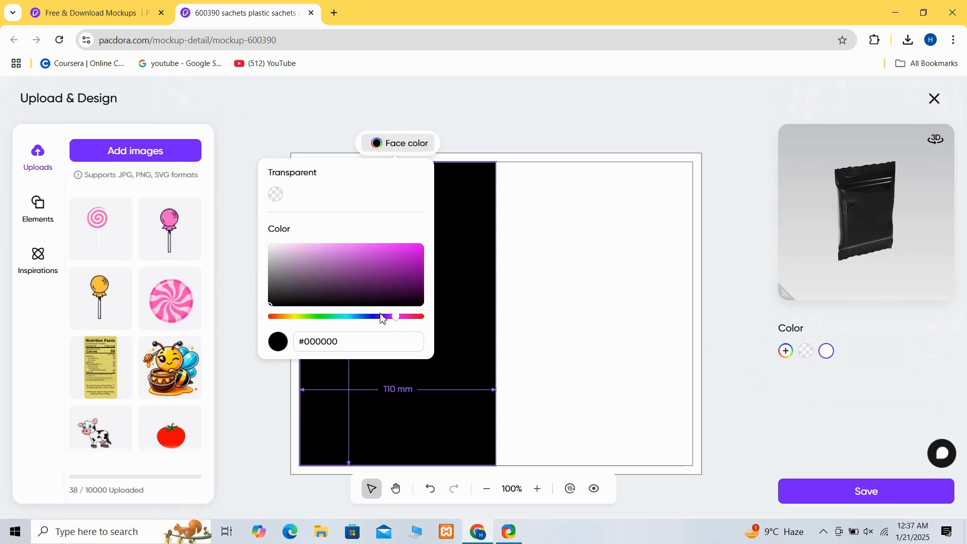
click(401, 248)
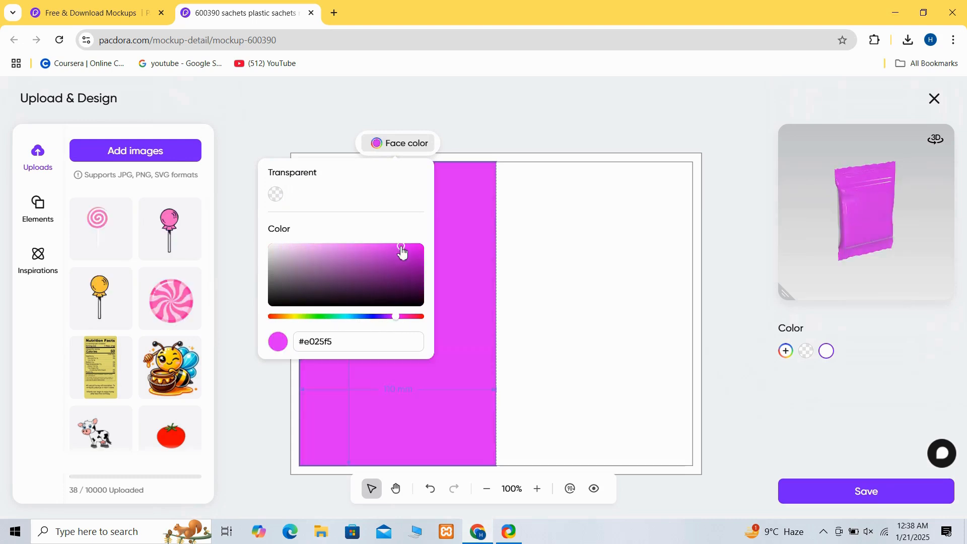
drag(402, 249, 451, 248)
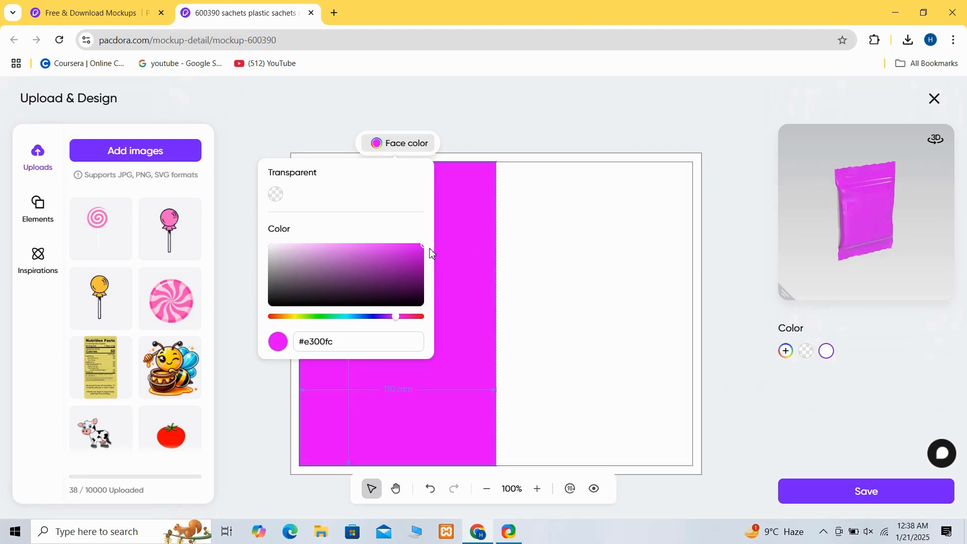
mouse_move(423, 247)
mouse_down()
mouse_move(397, 267)
mouse_move(426, 243)
mouse_up()
drag(423, 255, 330, 231)
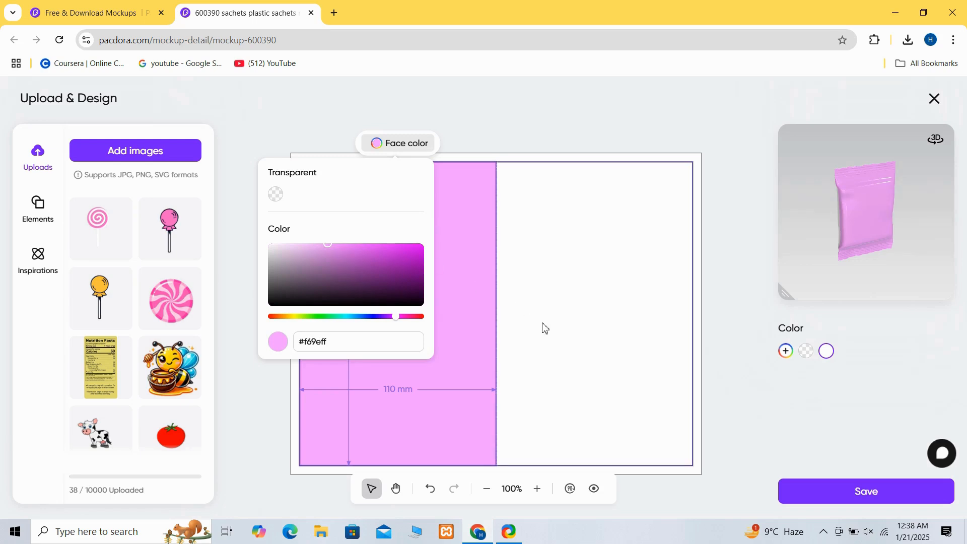
Set the second panel's face color to light pink #f7a8ff and turn the 3D preview to face forward
click(555, 335)
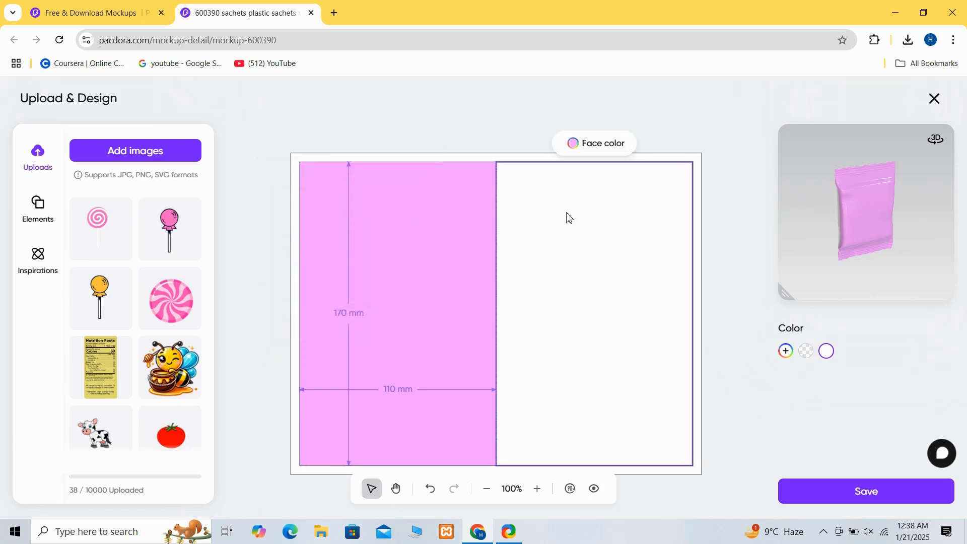
click(579, 148)
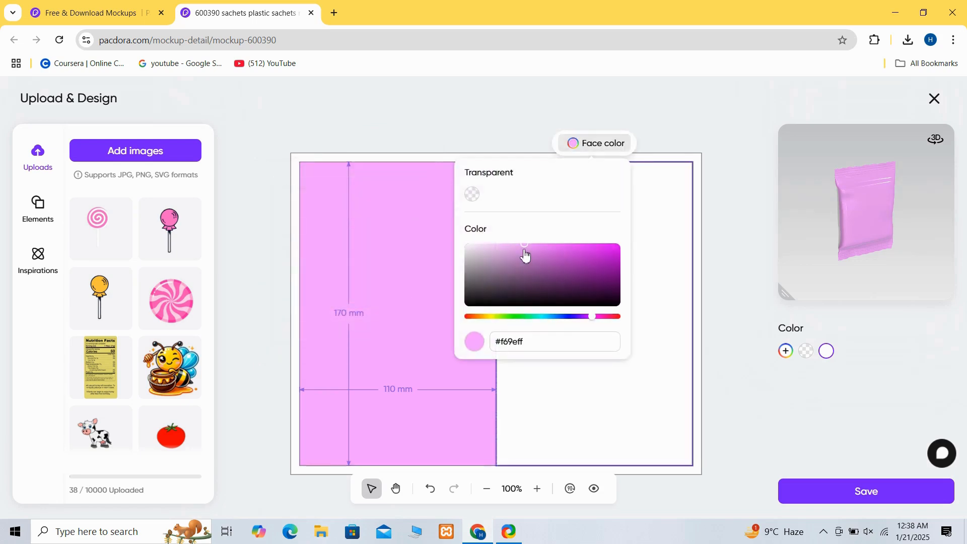
drag(529, 252, 519, 223)
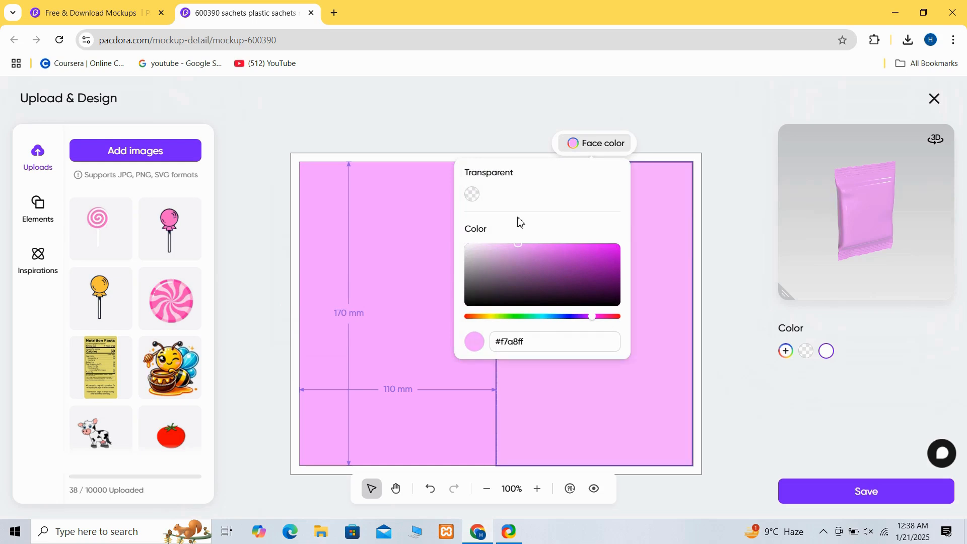
click(702, 273)
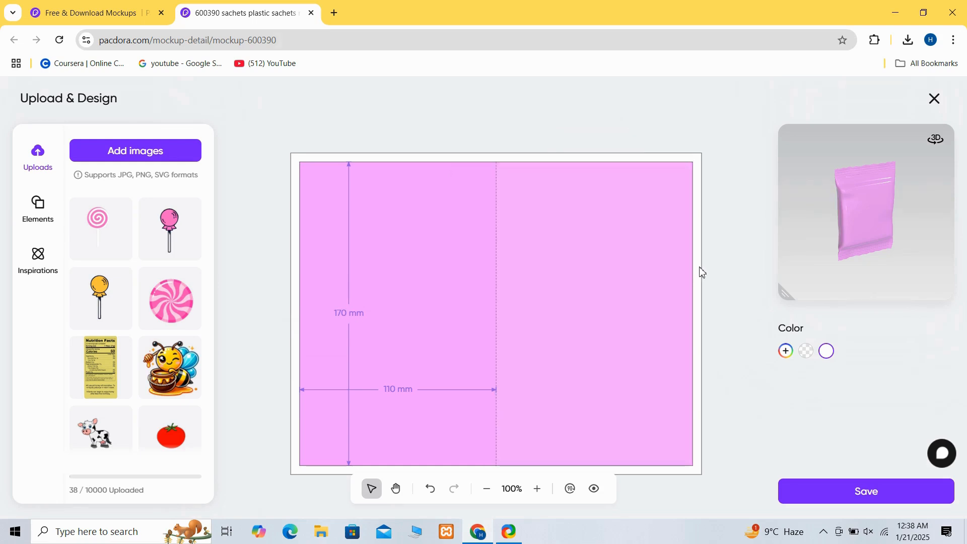
drag(890, 192, 863, 192)
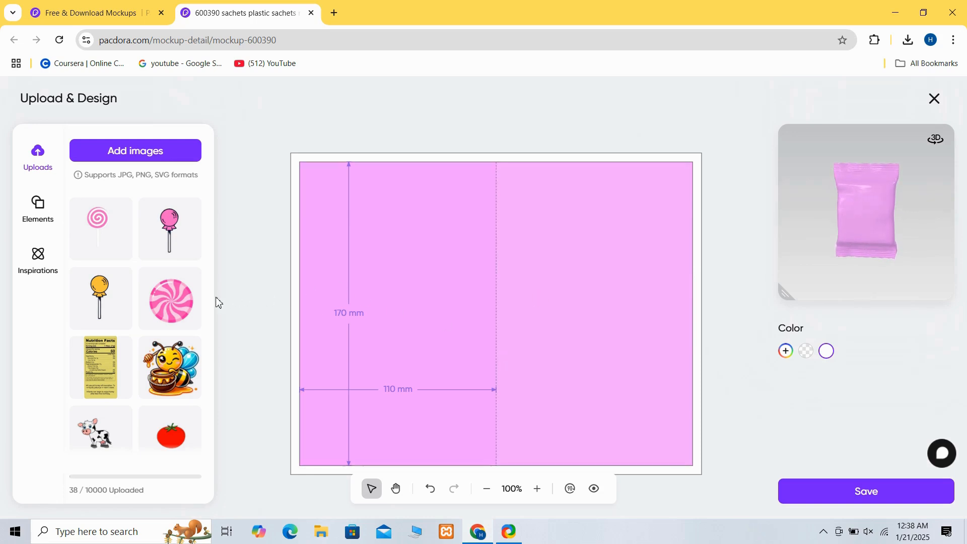
Add the pink swirl candy image to the dieline at a reduced size and set its transparency to 30%
click(168, 310)
drag(441, 241, 512, 324)
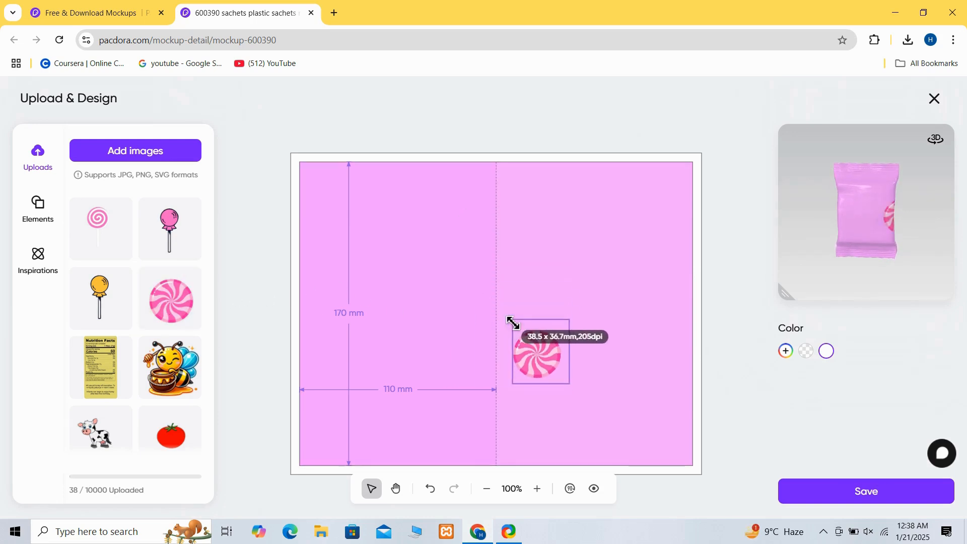
click(541, 340)
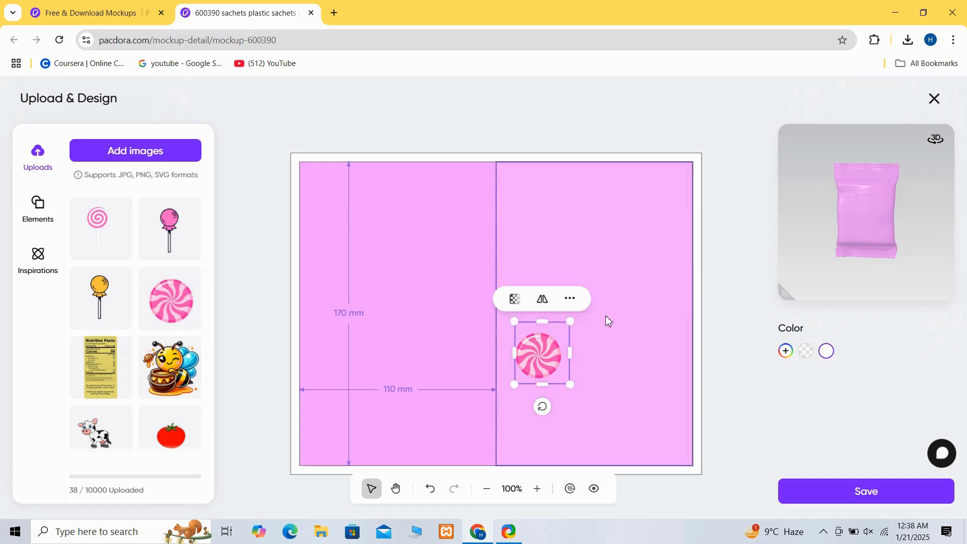
click(515, 301)
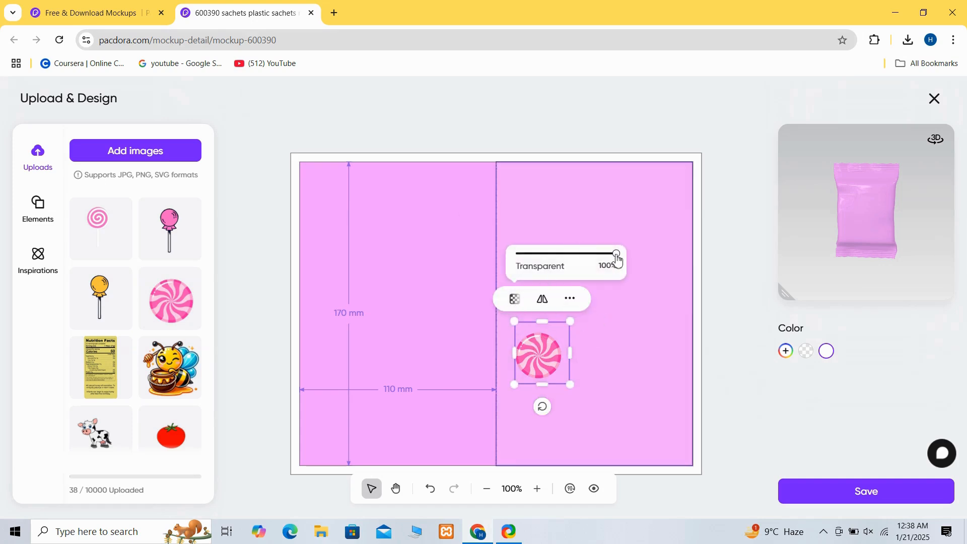
drag(620, 256, 547, 258)
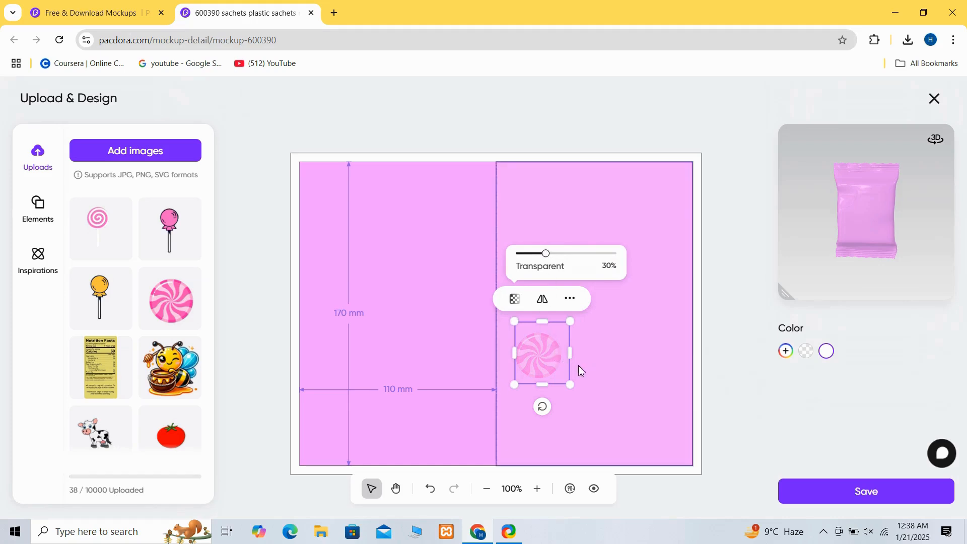
Place the faded candy at the dieline's upper-left corner, shrink it slightly and copy it to scatter duplicates over both panels
drag(573, 359, 339, 205)
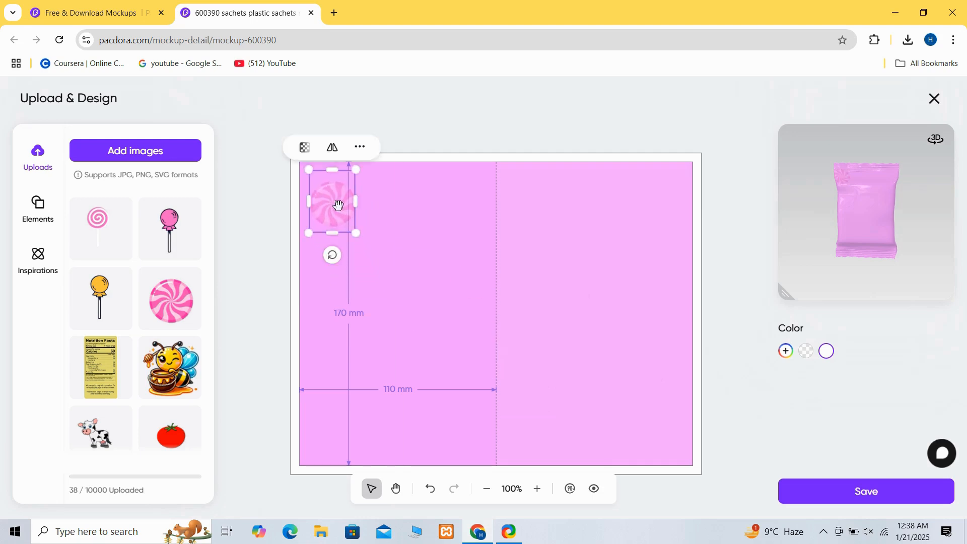
right_click(339, 205)
click(364, 178)
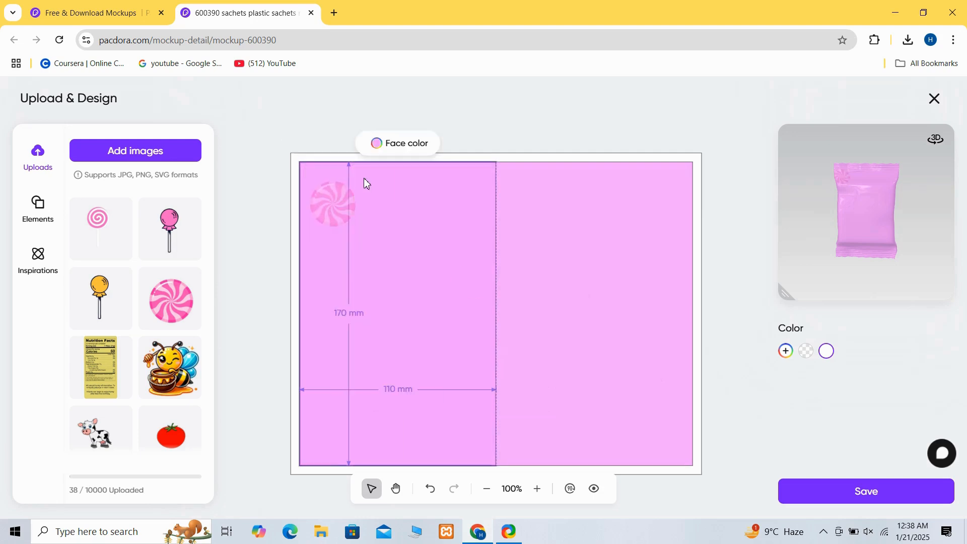
click(341, 207)
drag(358, 236, 312, 194)
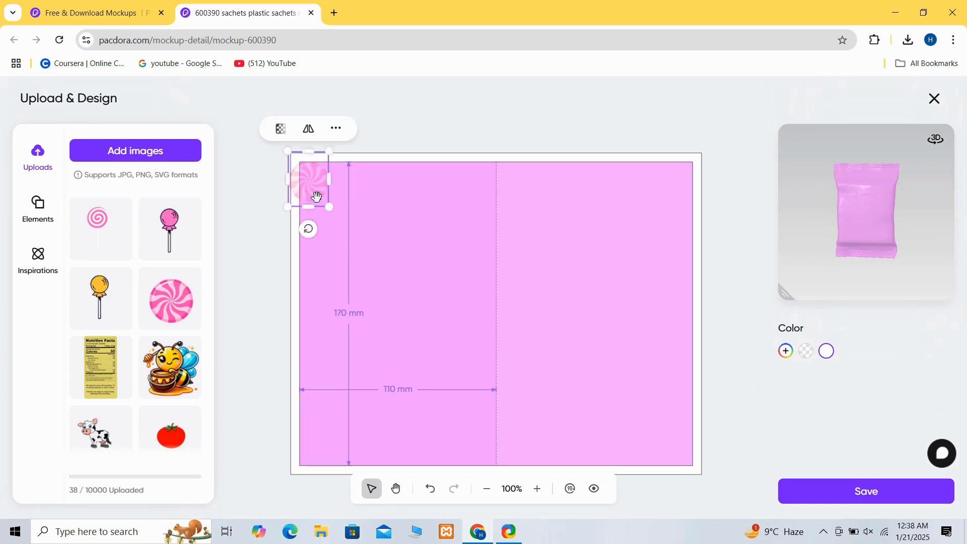
right_click(316, 195)
click(352, 212)
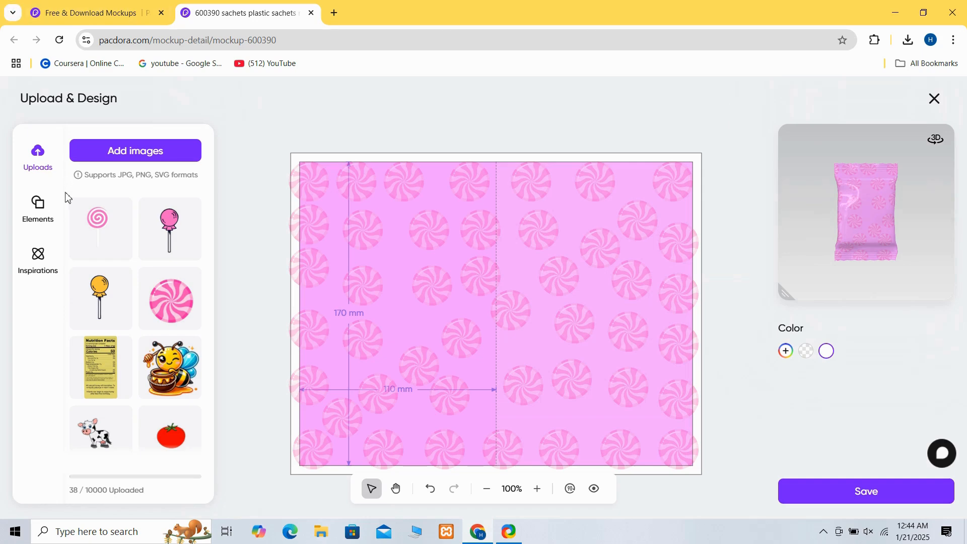
Place the pink spiral lollipop and the orange lollipop on the front panel's upper part, shrunk, tilted and crossing at their sticks
mouse_move(89, 228)
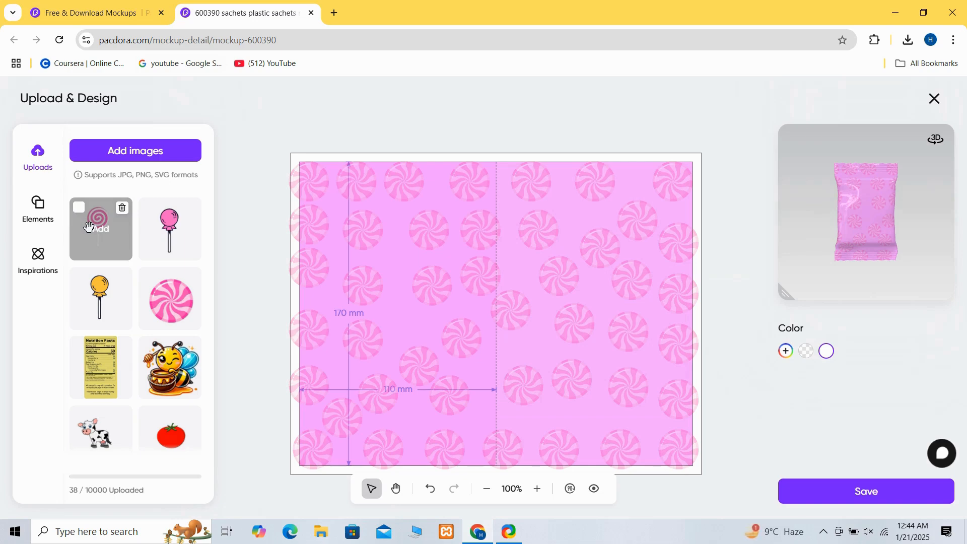
click(89, 228)
drag(523, 398, 494, 321)
drag(474, 273, 361, 298)
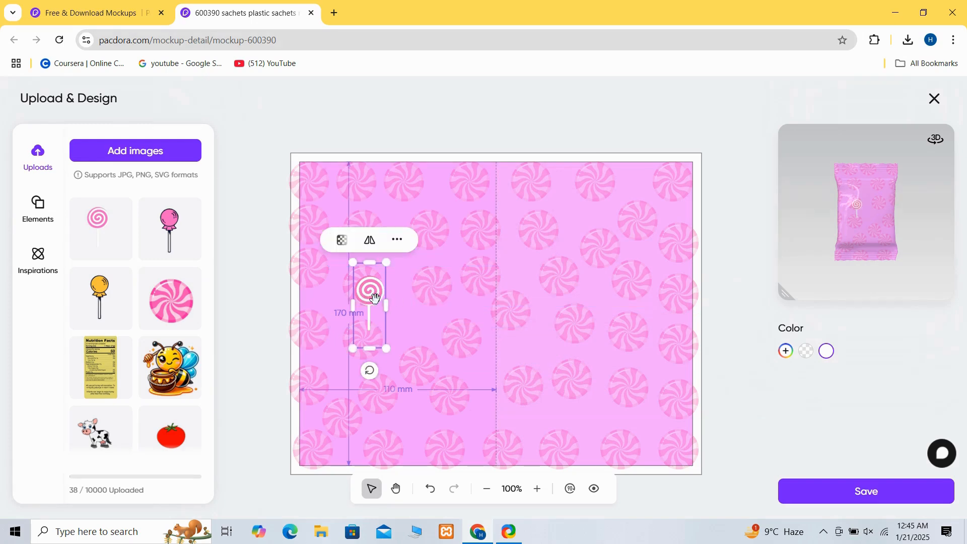
drag(372, 288, 360, 267)
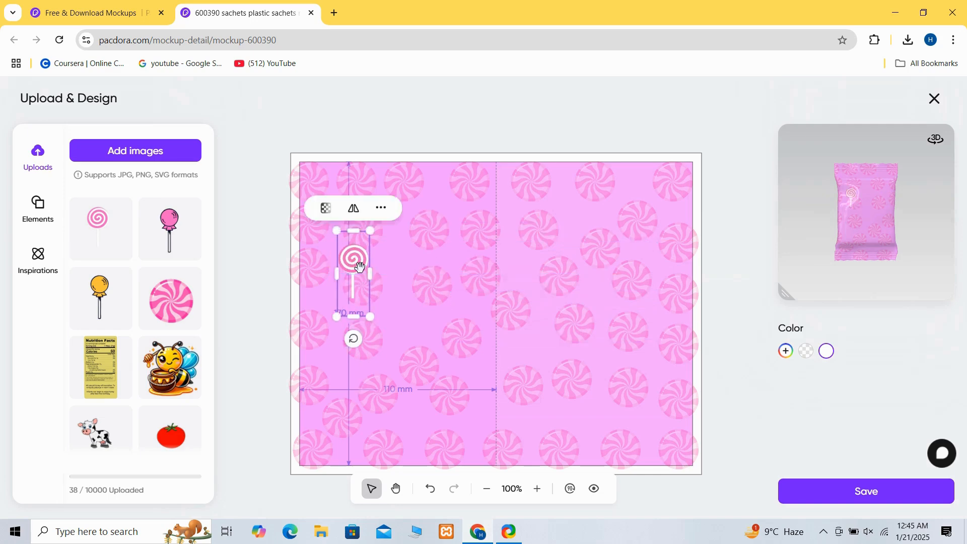
drag(354, 339, 370, 337)
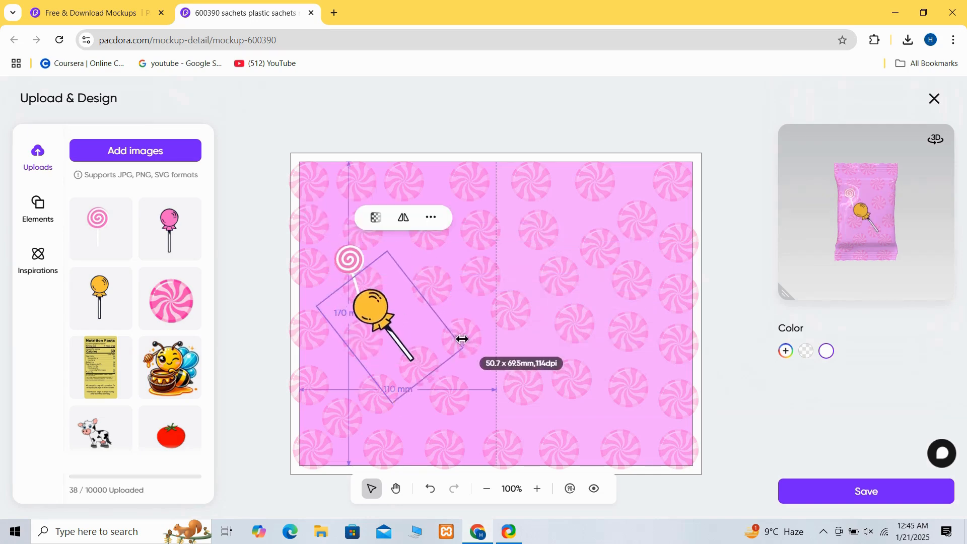
drag(460, 339, 336, 283)
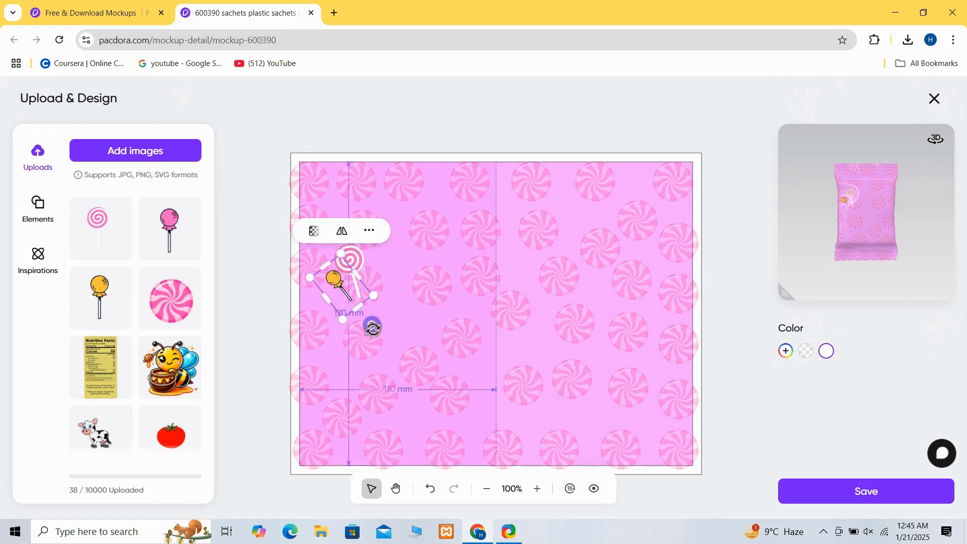
drag(371, 324, 378, 323)
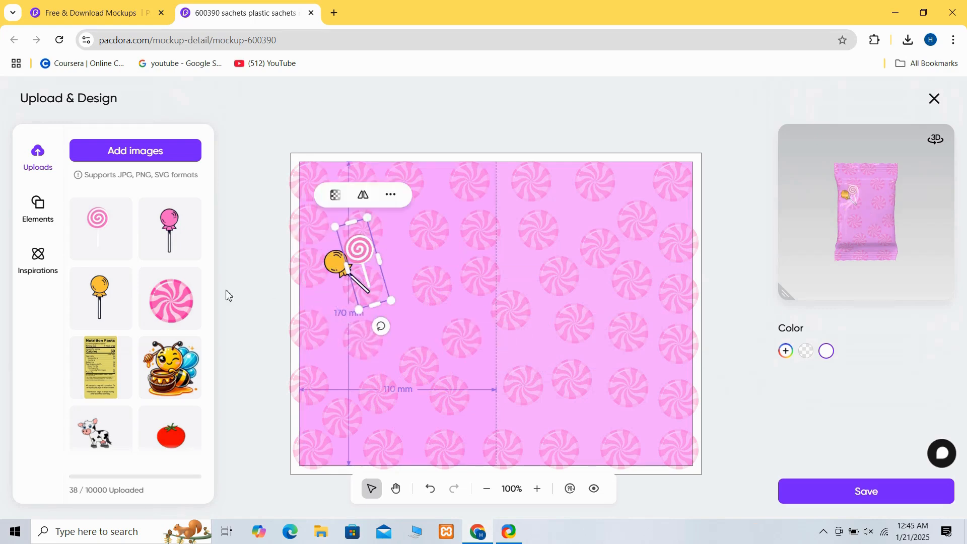
Add the pink balloon-shaped lollipop, shrink it and tilt it to the right beside the other two lollipops
click(174, 236)
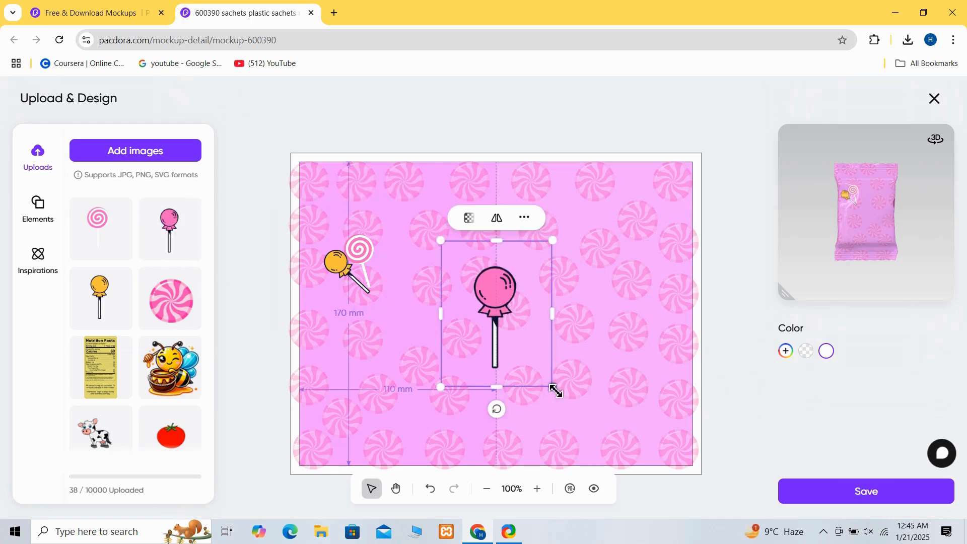
drag(555, 390, 499, 345)
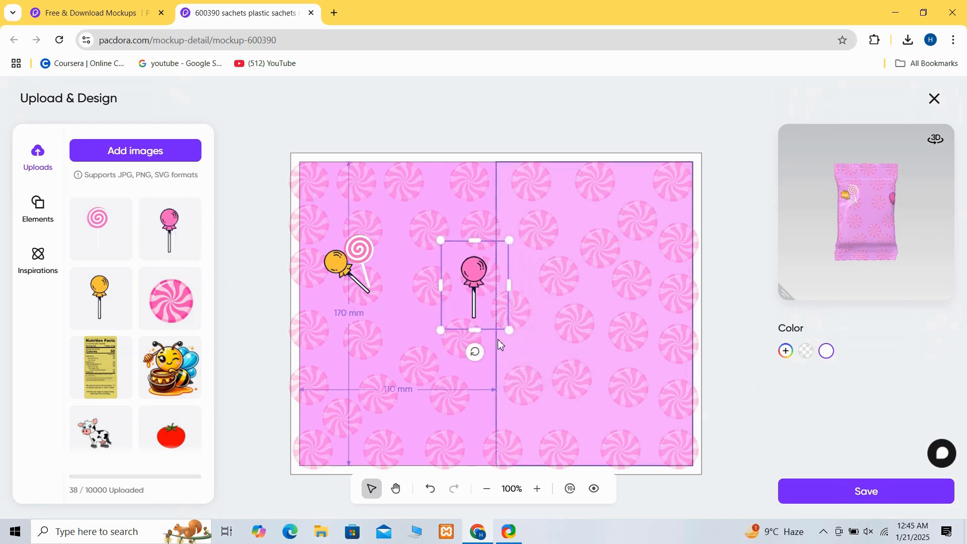
drag(465, 289, 370, 263)
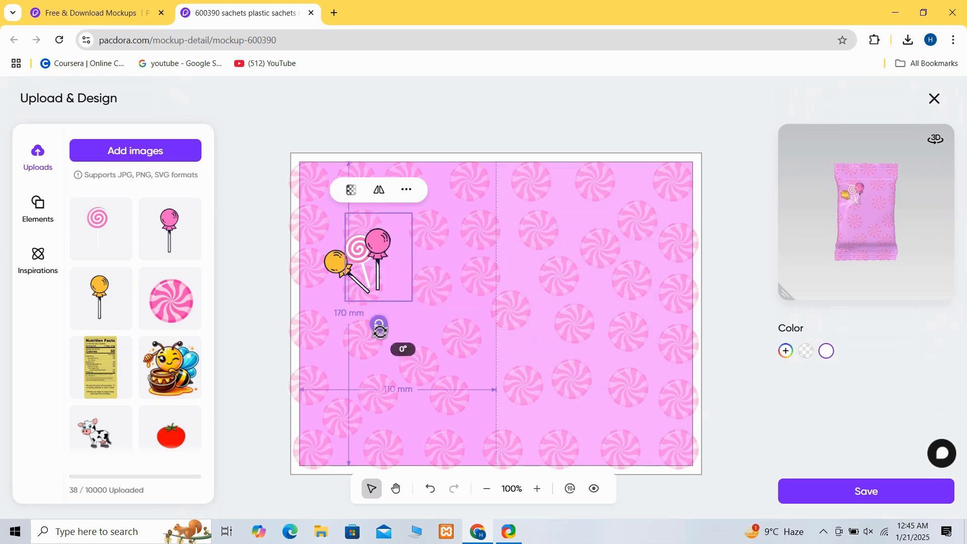
drag(380, 328, 362, 323)
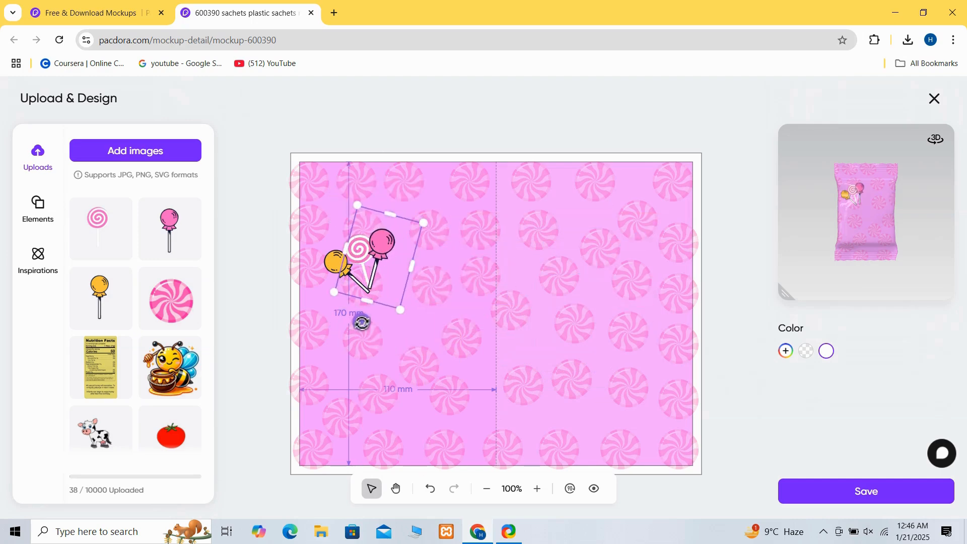
Add a text element and replace its placeholder with "Sugar"
click(39, 207)
click(100, 217)
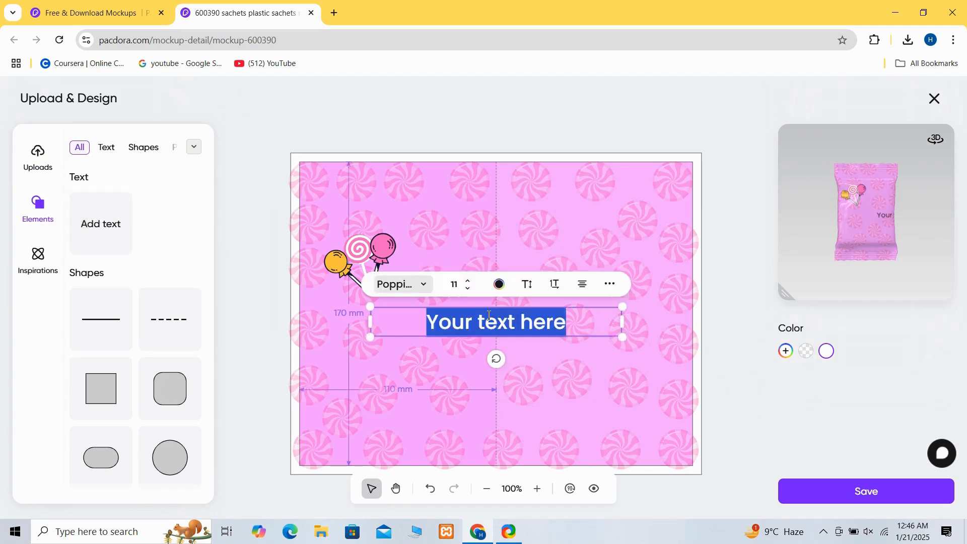
click(568, 329)
key(BackSpace)
key(BackSpace)
key(BackSpace)
key(BackSpace)
key(BackSpace)
key(BackSpace)
key(BackSpace)
key(BackSpace)
key(BackSpace)
key(BackSpace)
key(BackSpace)
key(BackSpace)
key(BackSpace)
key(BackSpace)
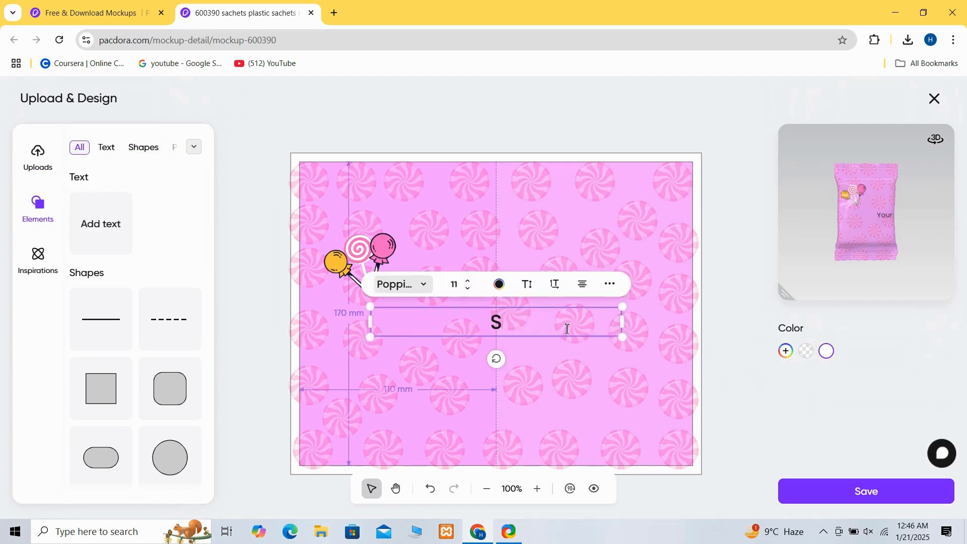
text(Sugar)
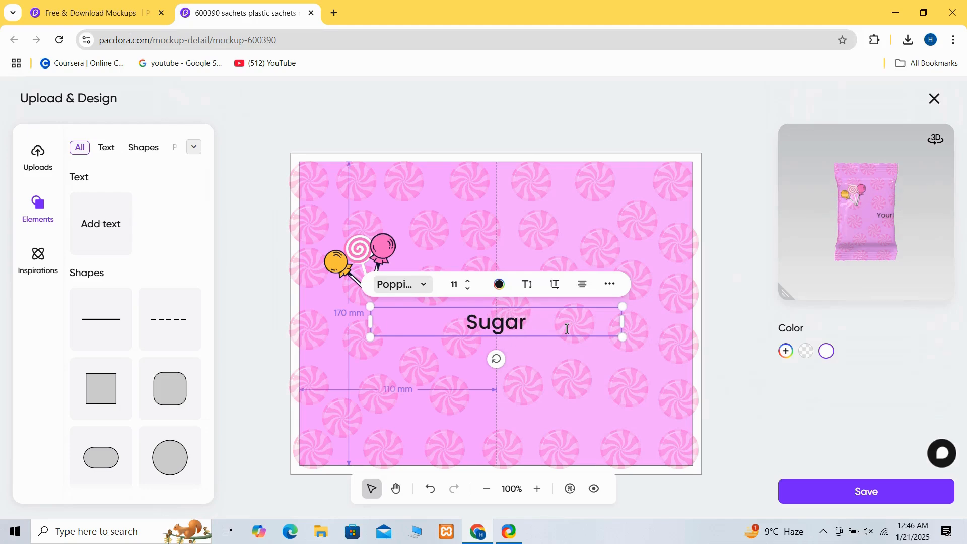
click(396, 383)
Add a second text element, replace its placeholder with "Rush" and move it below the "Sugar" text
click(102, 217)
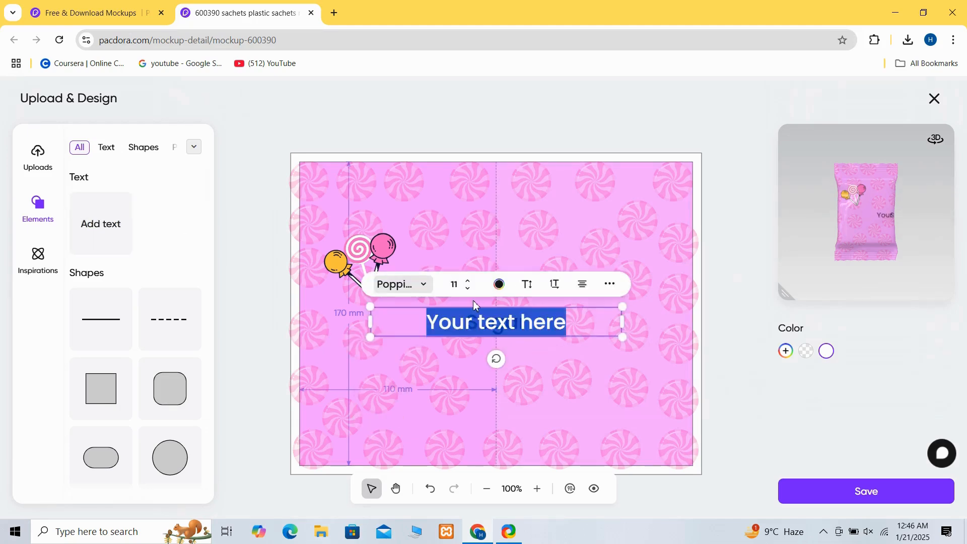
click(578, 317)
key(BackSpace)
key(BackSpace)
key(BackSpace)
key(BackSpace)
key(BackSpace)
key(BackSpace)
key(BackSpace)
key(BackSpace)
key(BackSpace)
key(BackSpace)
key(BackSpace)
key(BackSpace)
key(BackSpace)
key(BackSpace)
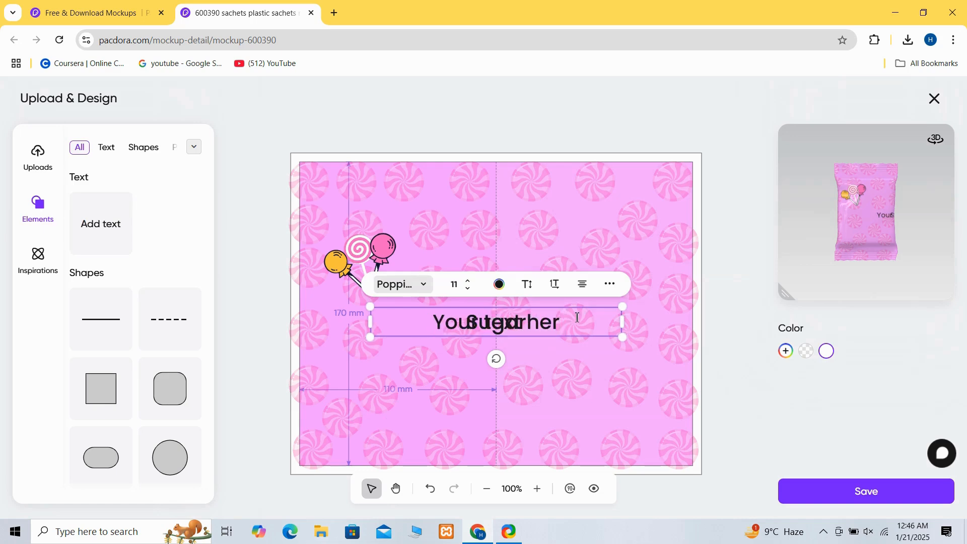
text(Rush)
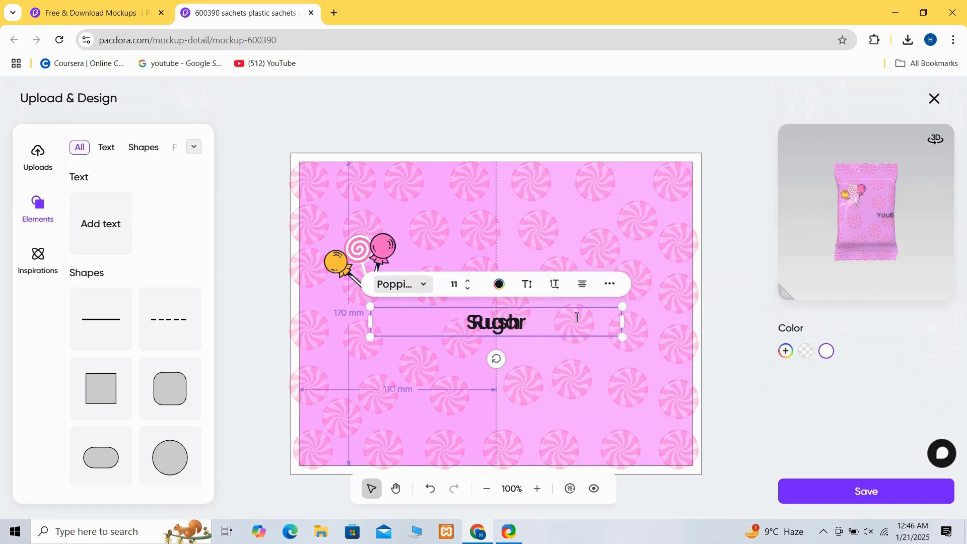
click(585, 363)
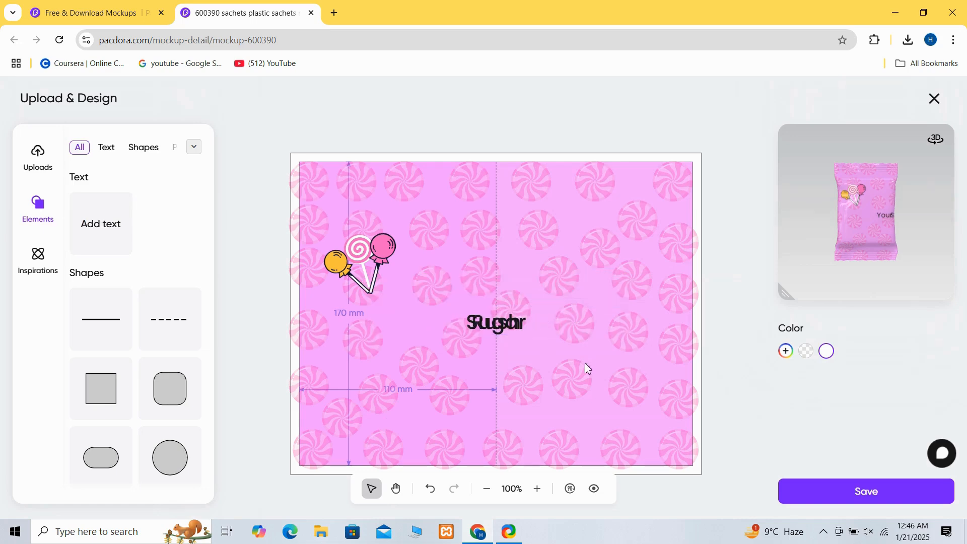
click(514, 329)
drag(514, 329, 509, 385)
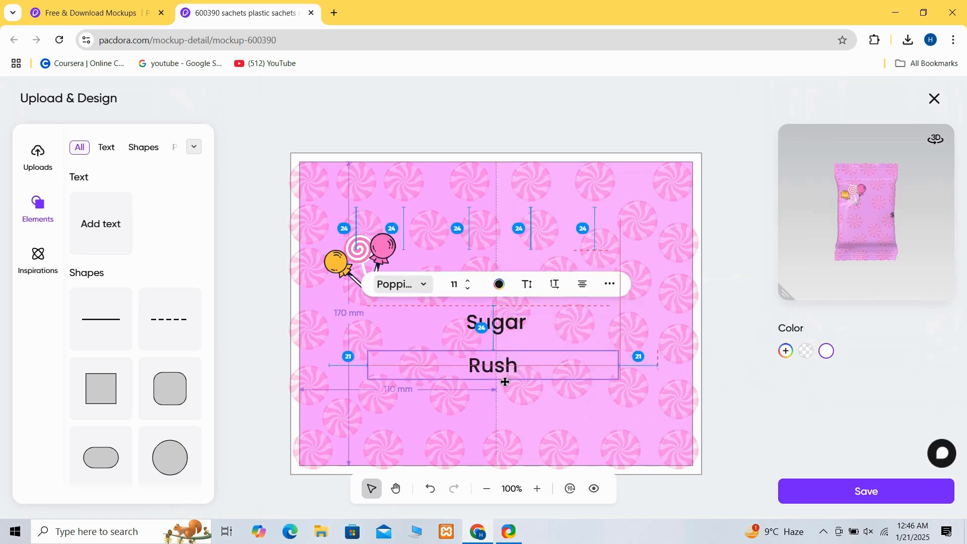
Move the "Sugar" text beside the lollipop sticks on the front panel and enlarge it to size 14
click(497, 328)
click(497, 327)
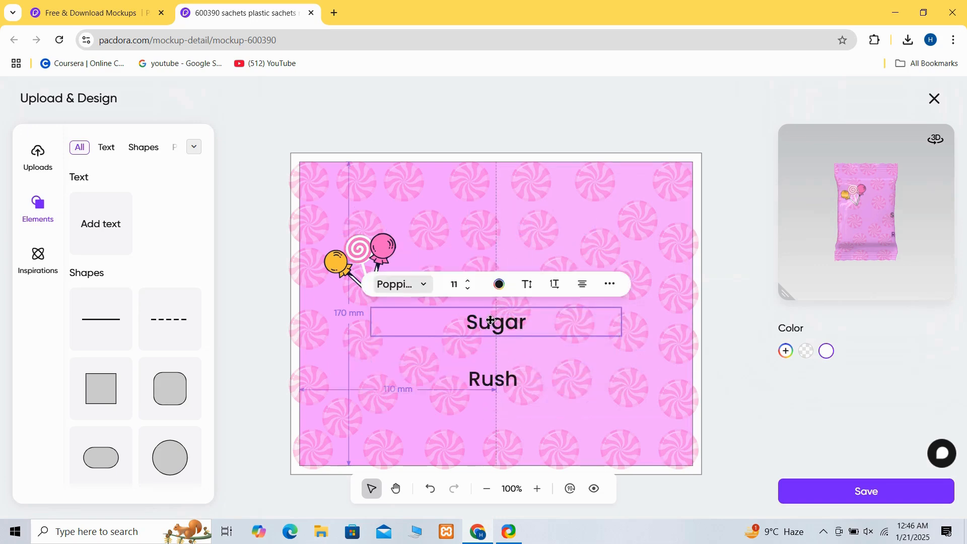
drag(495, 323, 403, 254)
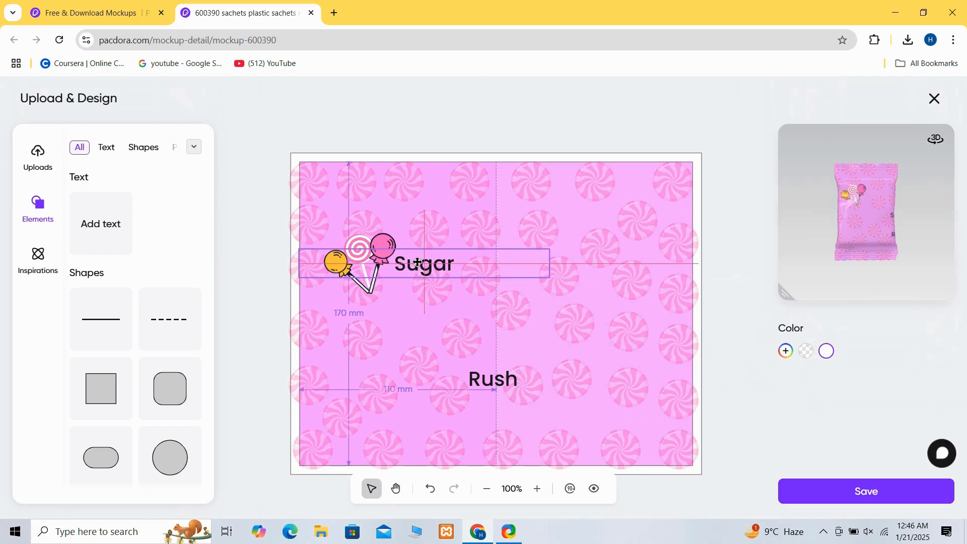
drag(554, 285, 606, 288)
drag(472, 277, 436, 278)
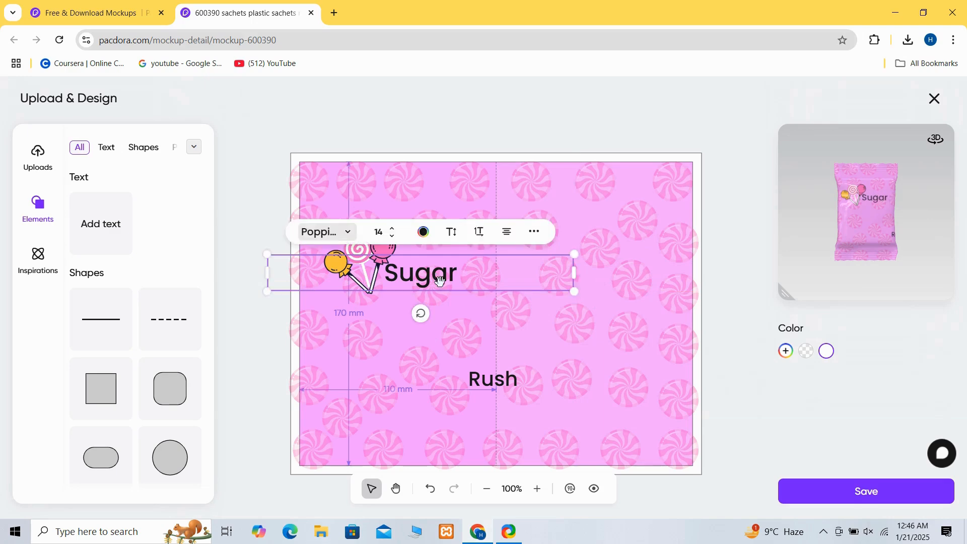
Set the "Sugar" text in Pacifico-Regular, colour it bright magenta and nudge it slightly upward
click(344, 243)
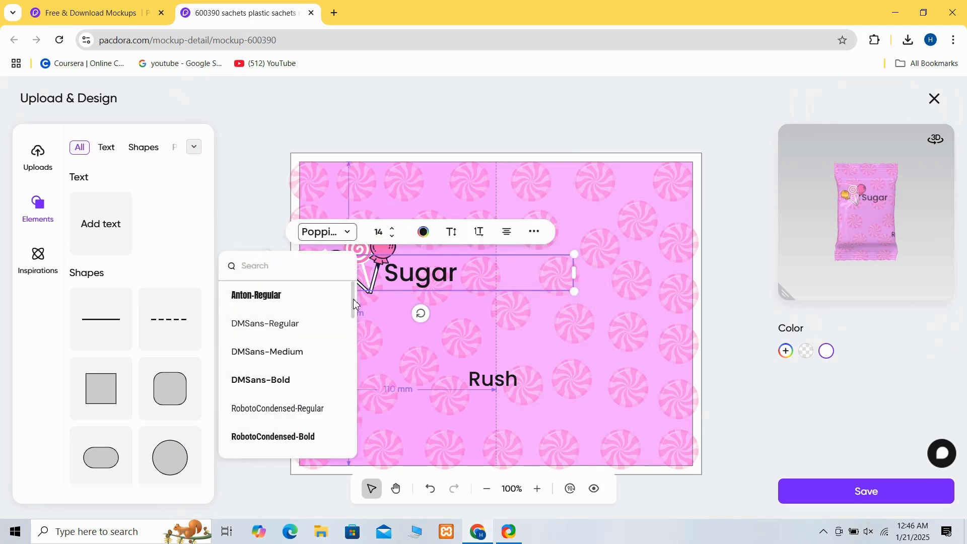
drag(354, 308, 363, 410)
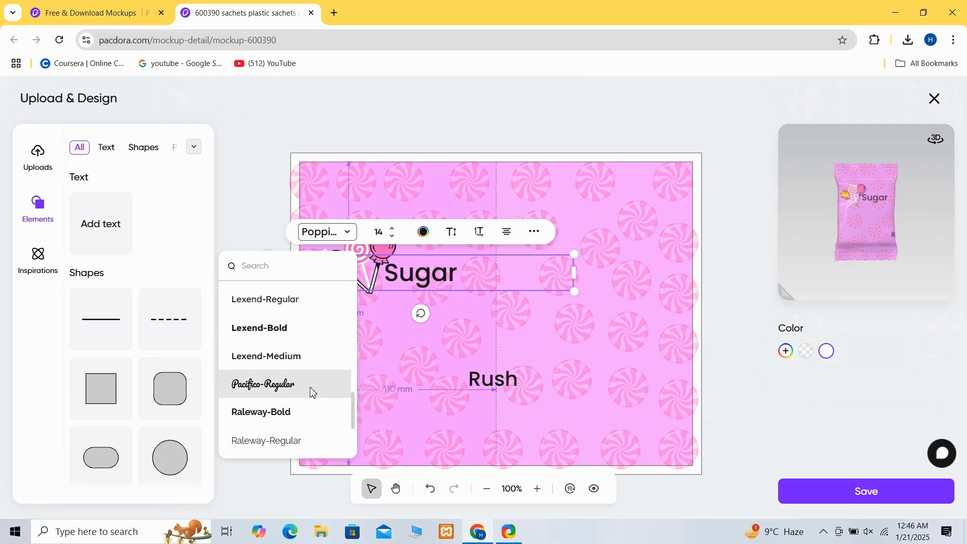
click(294, 385)
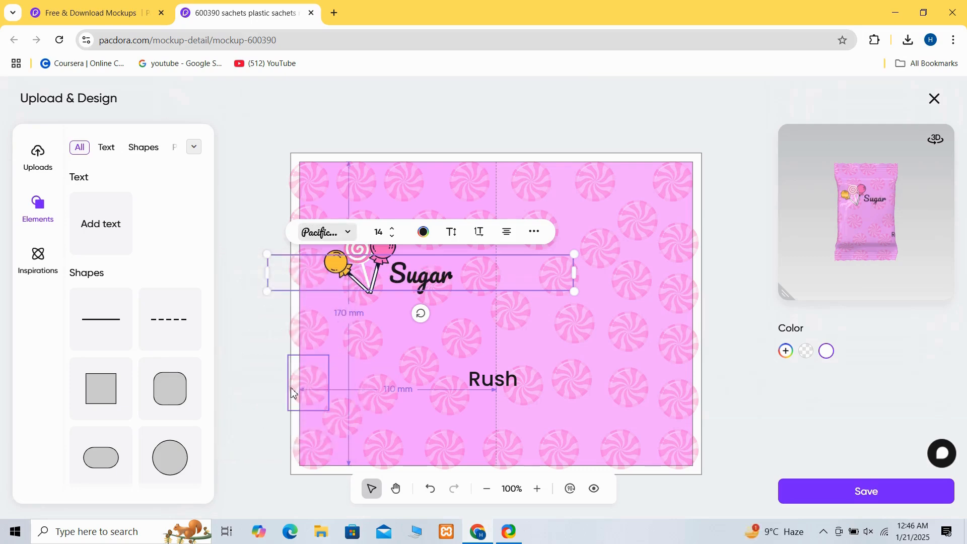
click(424, 232)
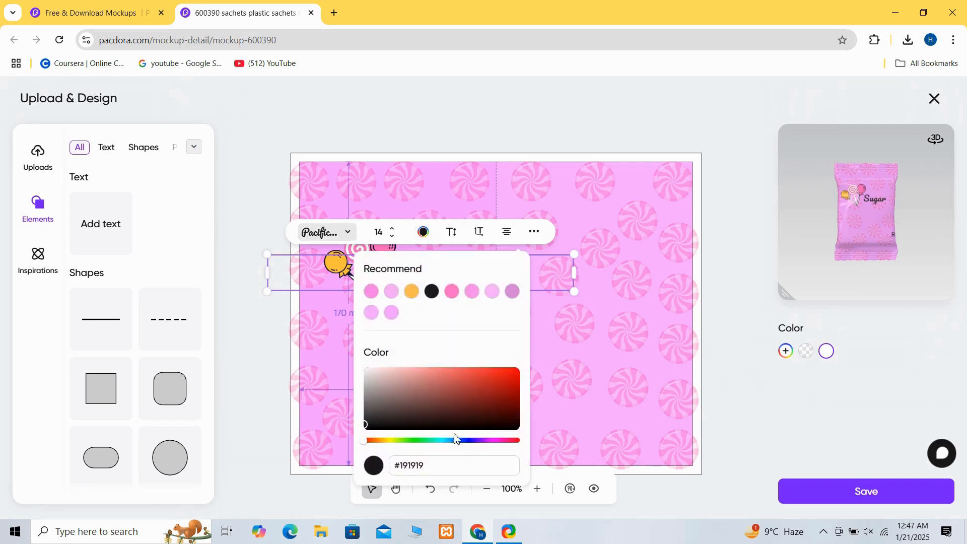
click(492, 441)
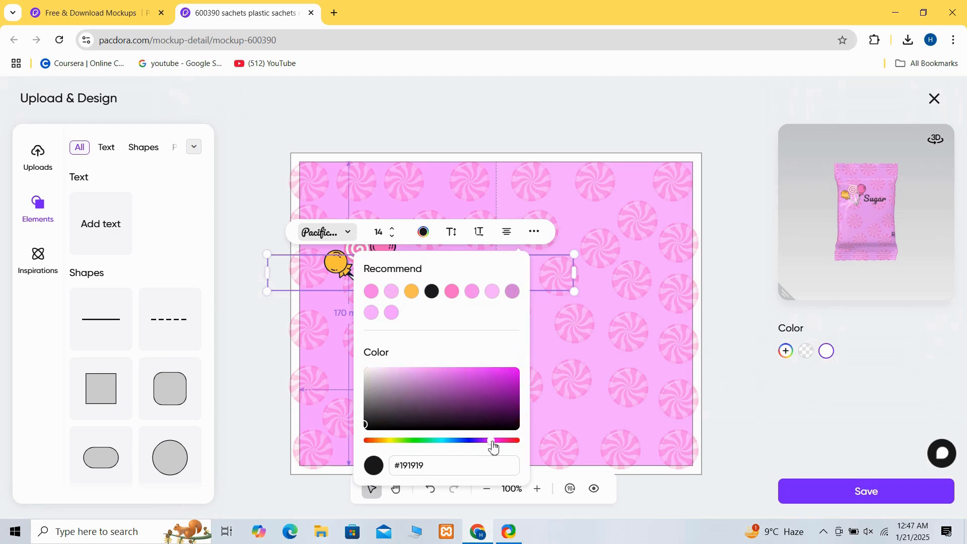
drag(510, 381, 528, 369)
click(549, 347)
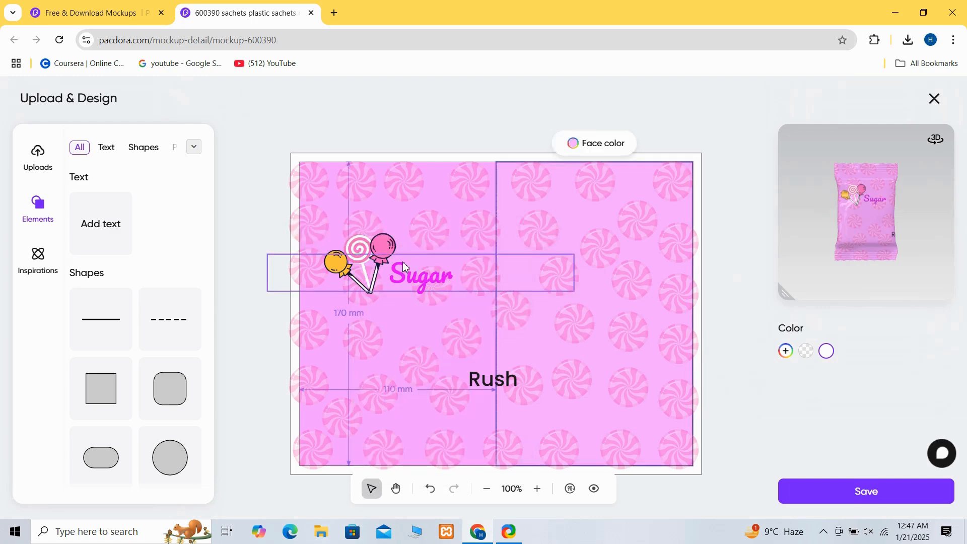
click(407, 277)
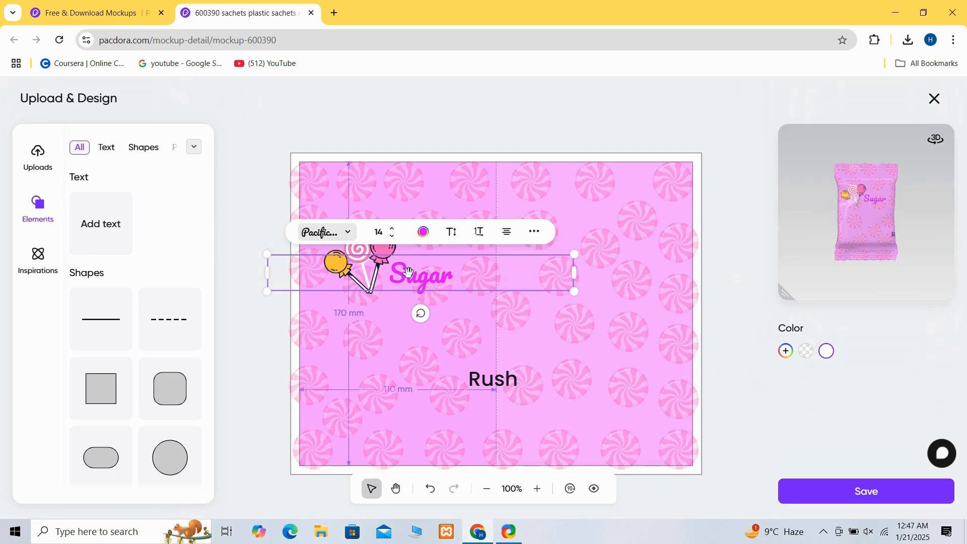
drag(409, 272, 408, 269)
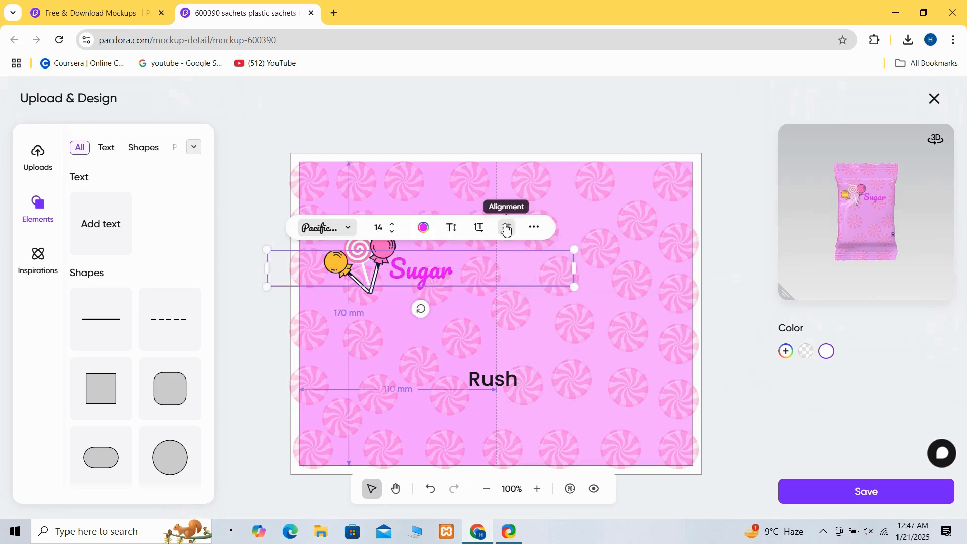
Move the "Rush" text directly beneath "Sugar" on the front panel and enlarge it to size 13
click(493, 376)
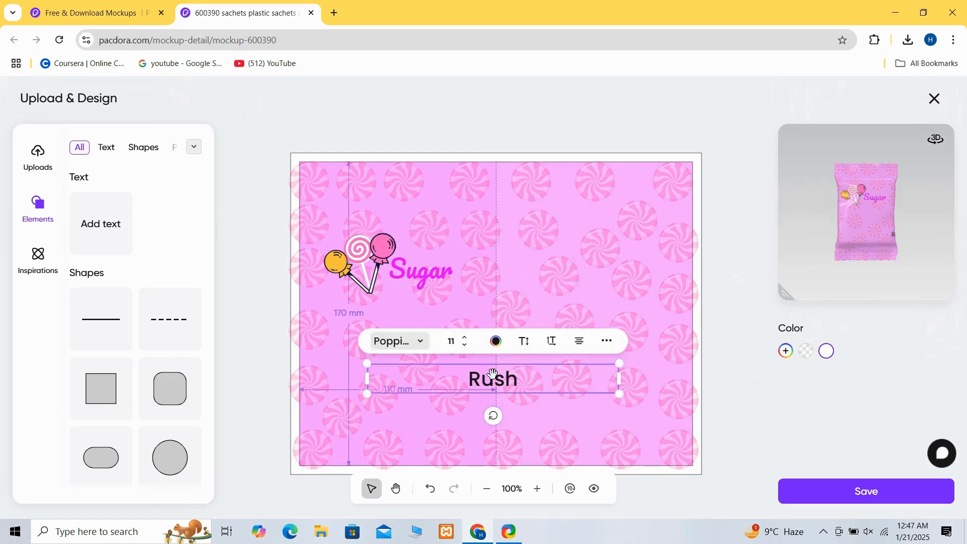
drag(493, 375, 412, 293)
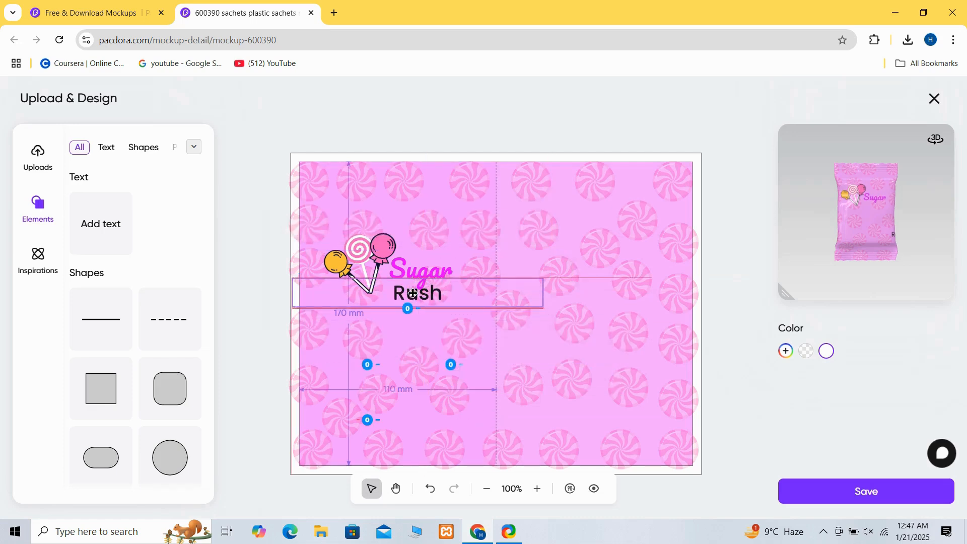
drag(544, 308, 583, 314)
mouse_move(432, 303)
mouse_down()
mouse_move(406, 300)
mouse_move(414, 295)
mouse_up()
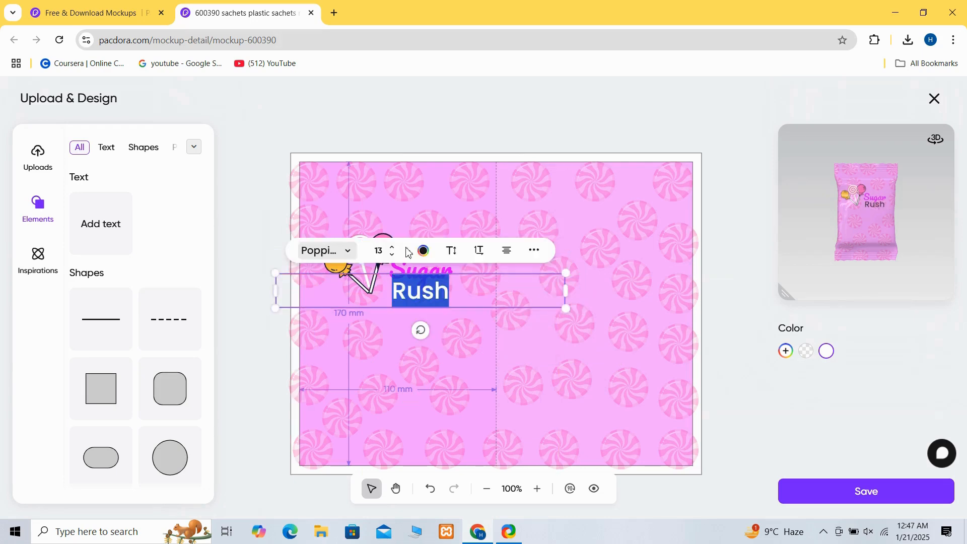
Set the "Rush" text in Pacifico-Regular and colour it cyan #16f0e8
click(346, 253)
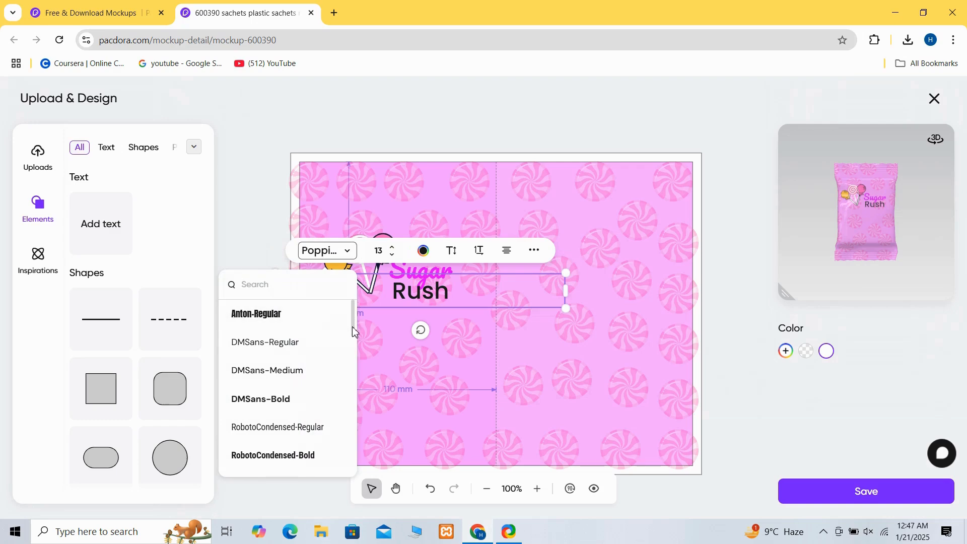
drag(353, 328, 361, 440)
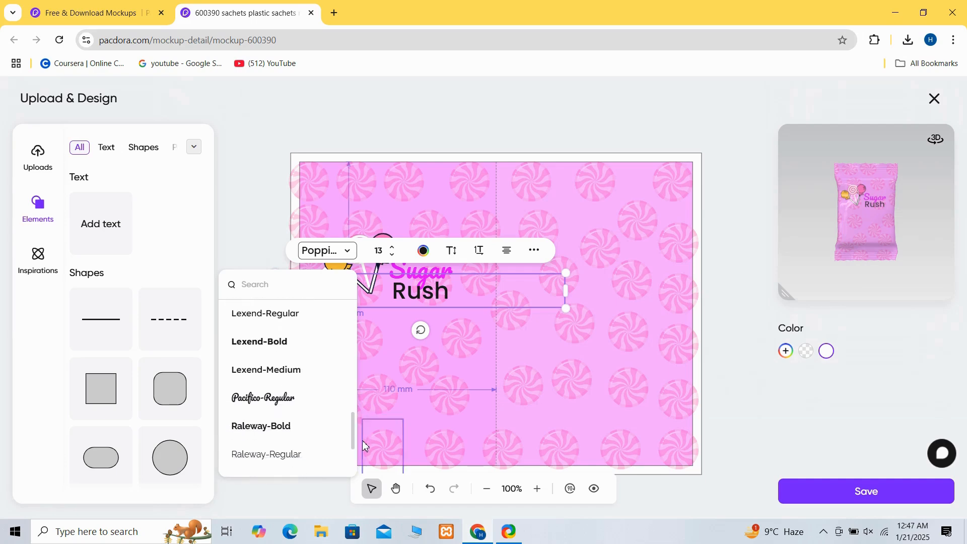
click(282, 396)
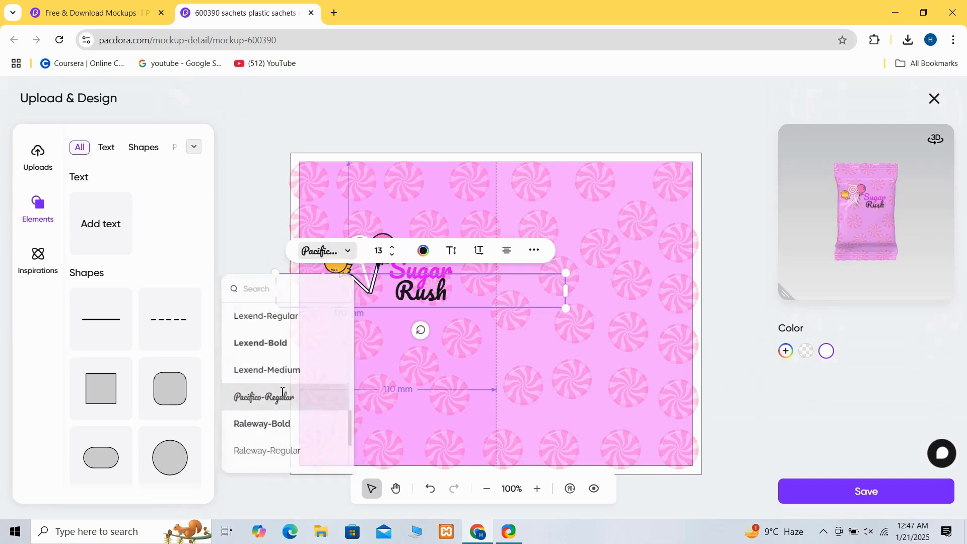
click(425, 252)
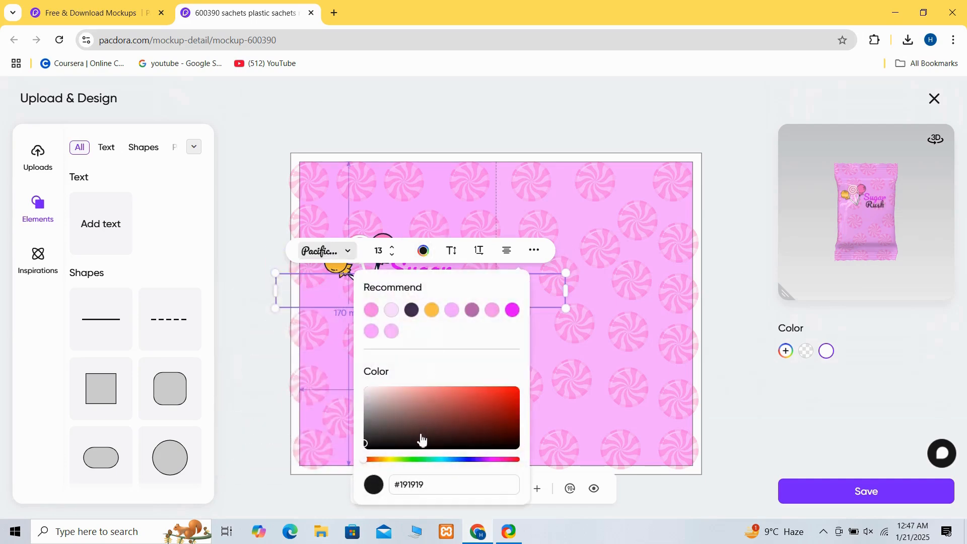
click(458, 460)
drag(459, 463, 444, 464)
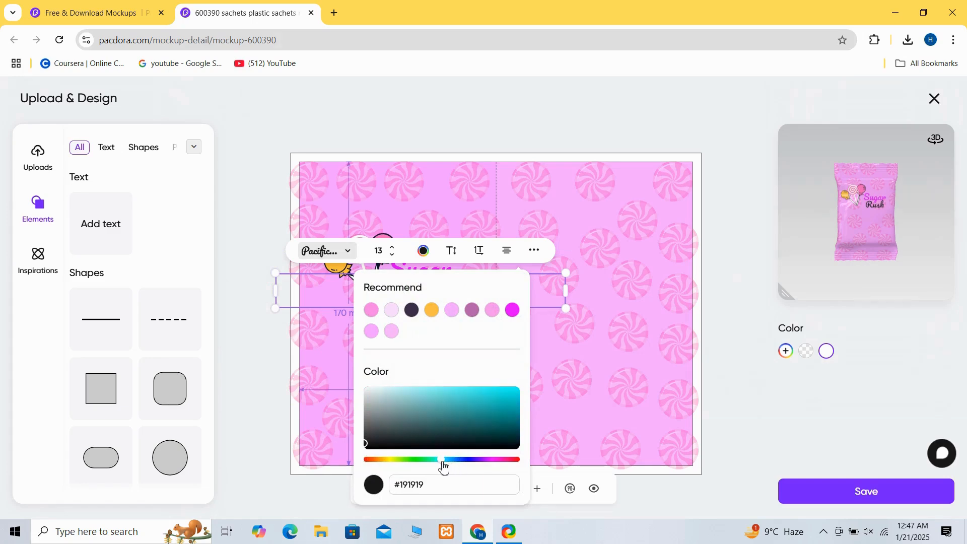
click(507, 392)
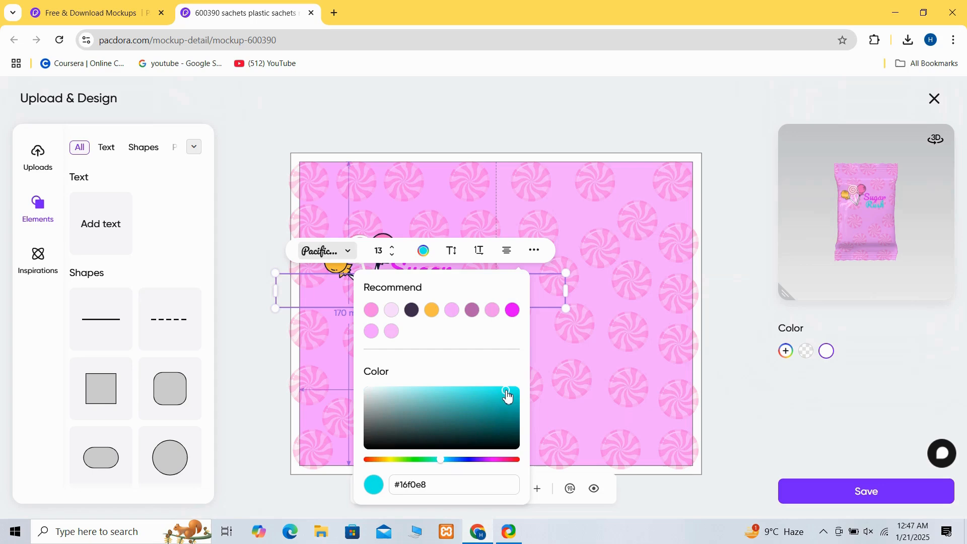
click(545, 367)
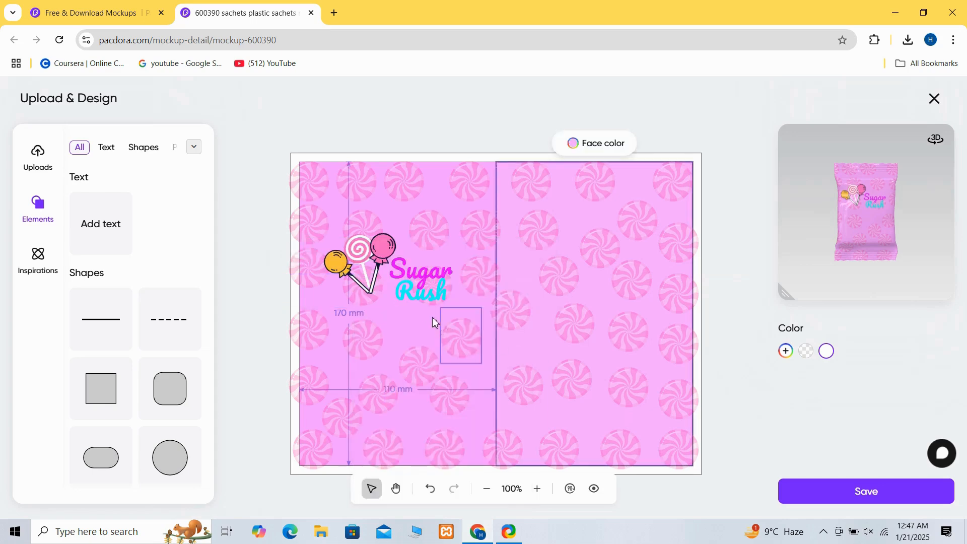
click(418, 300)
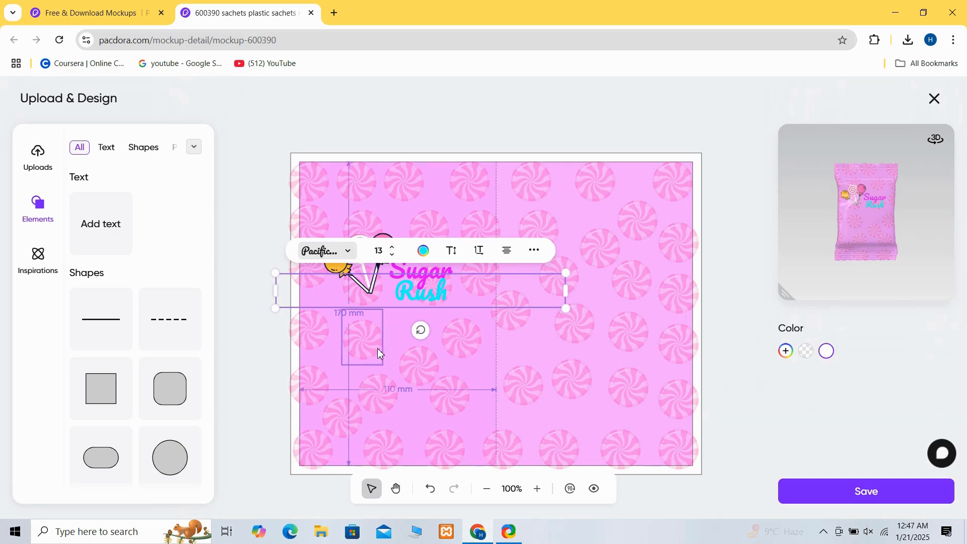
Add a third text element and replace its placeholder with "THE CANDY"
drag(124, 232, 112, 228)
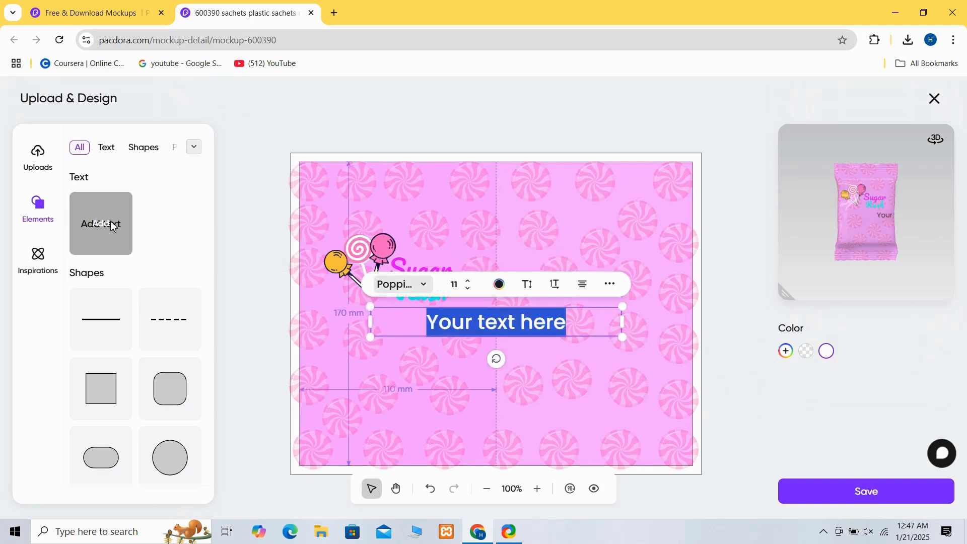
click(586, 324)
key(BackSpace)
key(BackSpace)
key(BackSpace)
key(BackSpace)
key(BackSpace)
key(BackSpace)
key(BackSpace)
key(BackSpace)
key(BackSpace)
key(BackSpace)
key(BackSpace)
key(BackSpace)
key(BackSpace)
key(BackSpace)
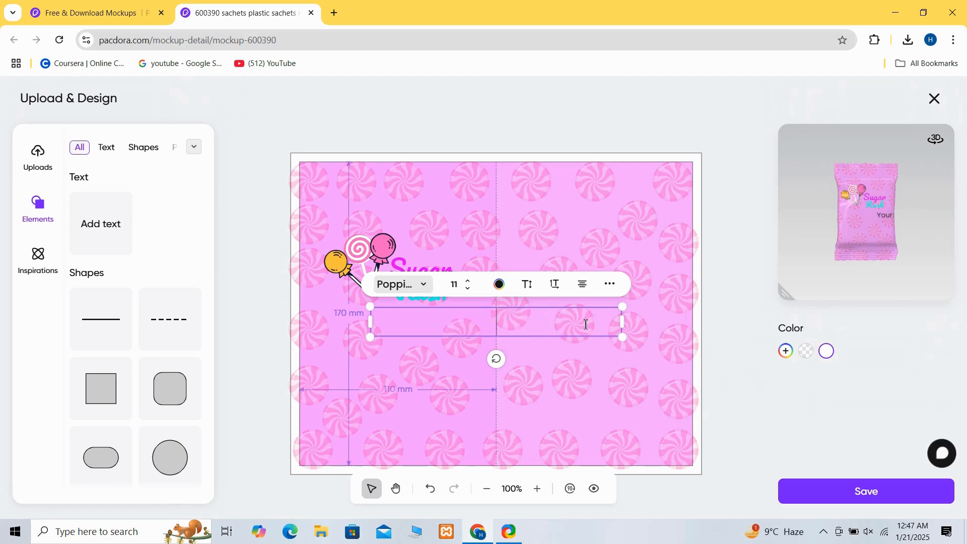
text(C)
key(BackSpace)
text(THE CANDY)
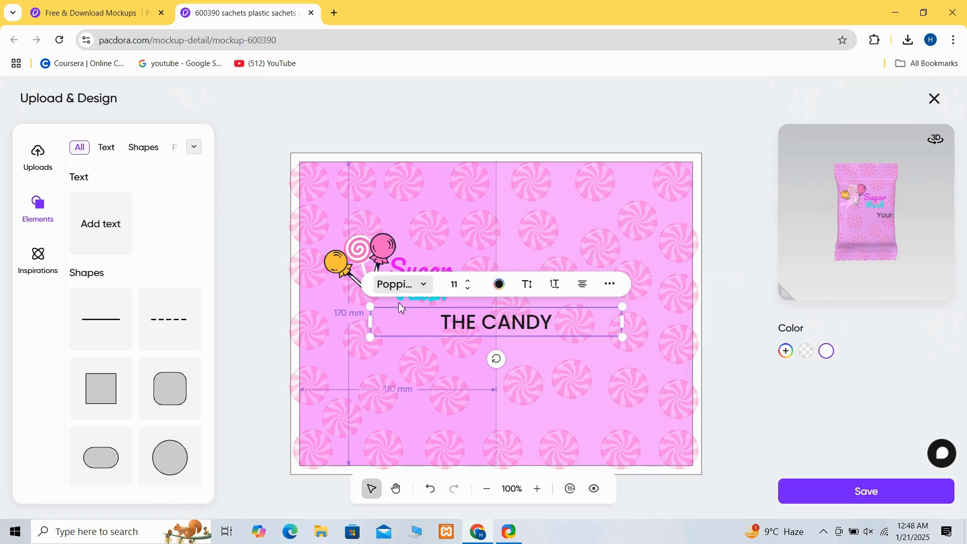
Set the "THE CANDY" text in Pacifico-Regular and shrink it to a small tagline beneath "Rush"
click(422, 286)
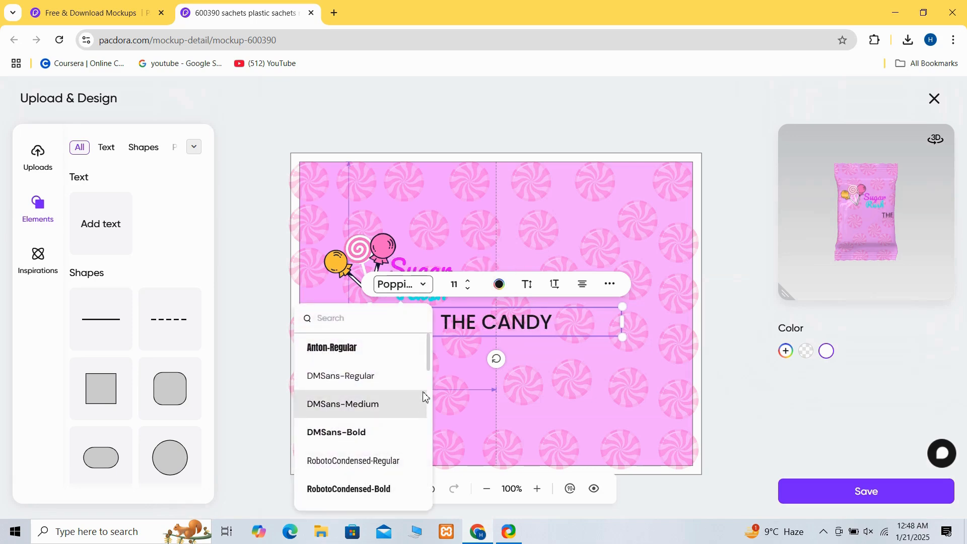
drag(430, 370, 428, 481)
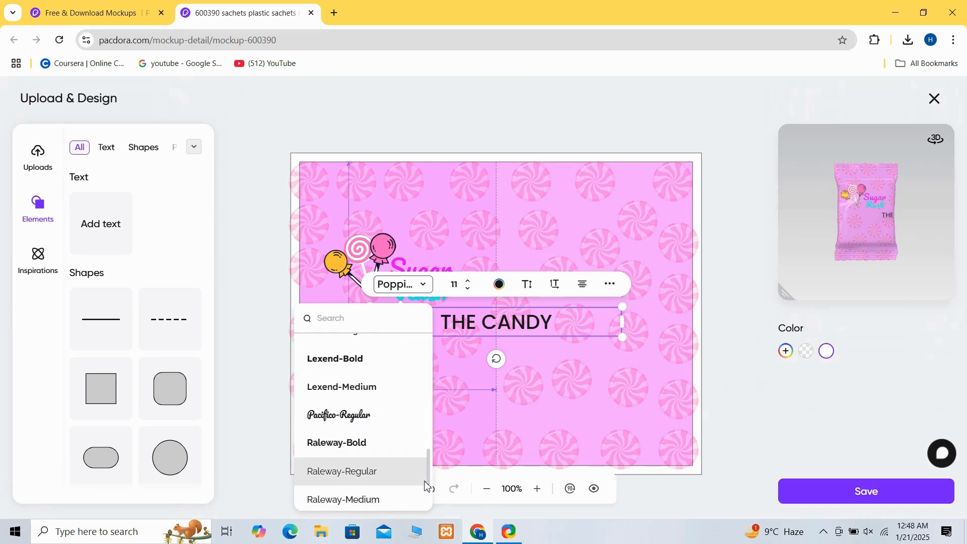
click(354, 416)
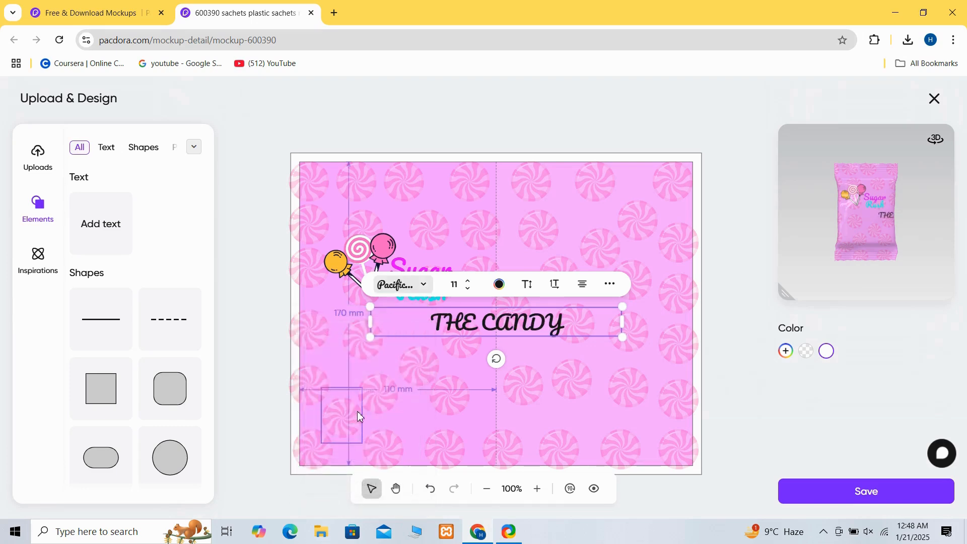
drag(624, 336, 409, 312)
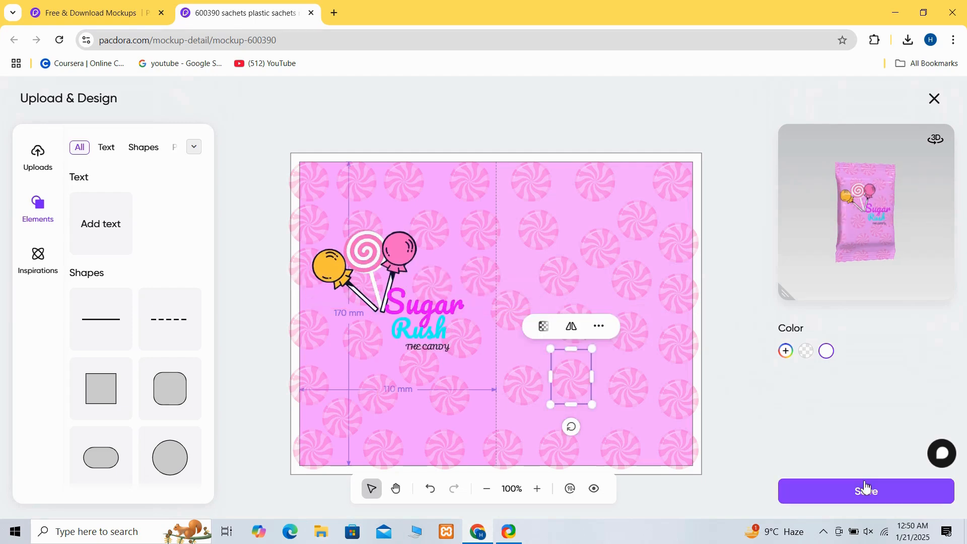
Save the sachet artwork, open the mockup in 3D Design and deselect the sachet model
click(866, 488)
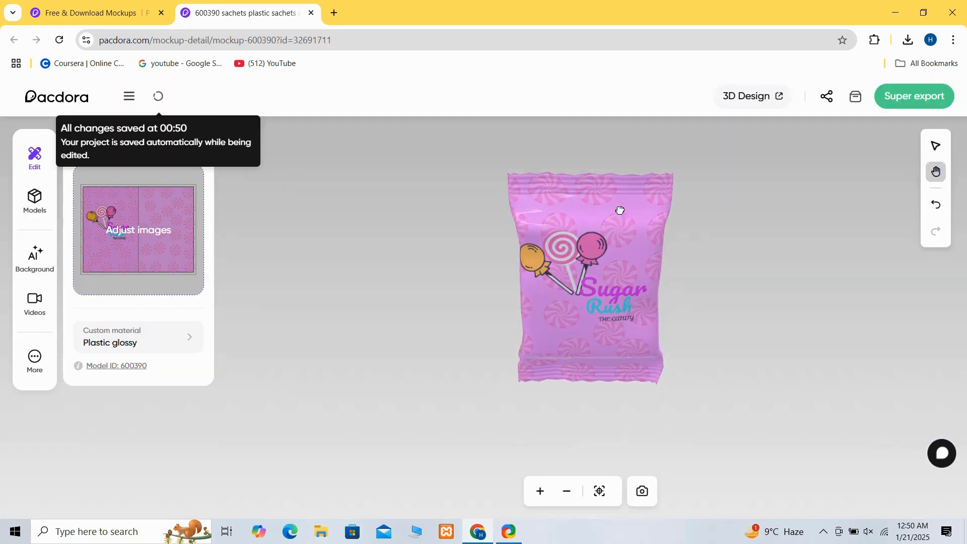
click(739, 97)
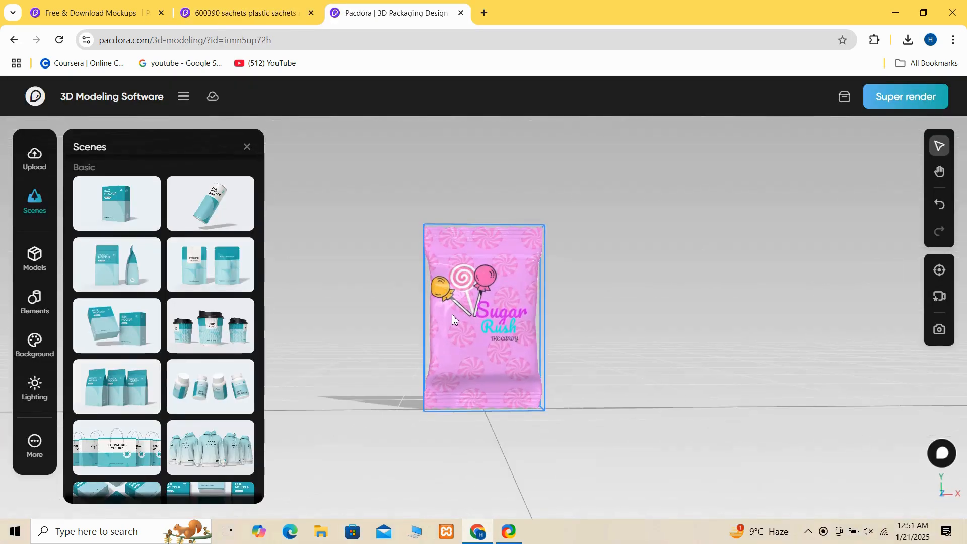
click(577, 321)
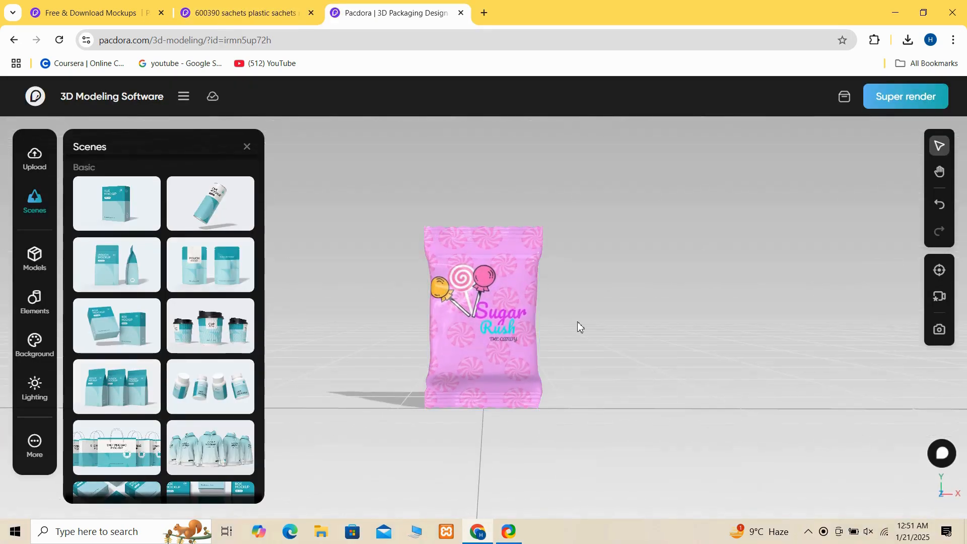